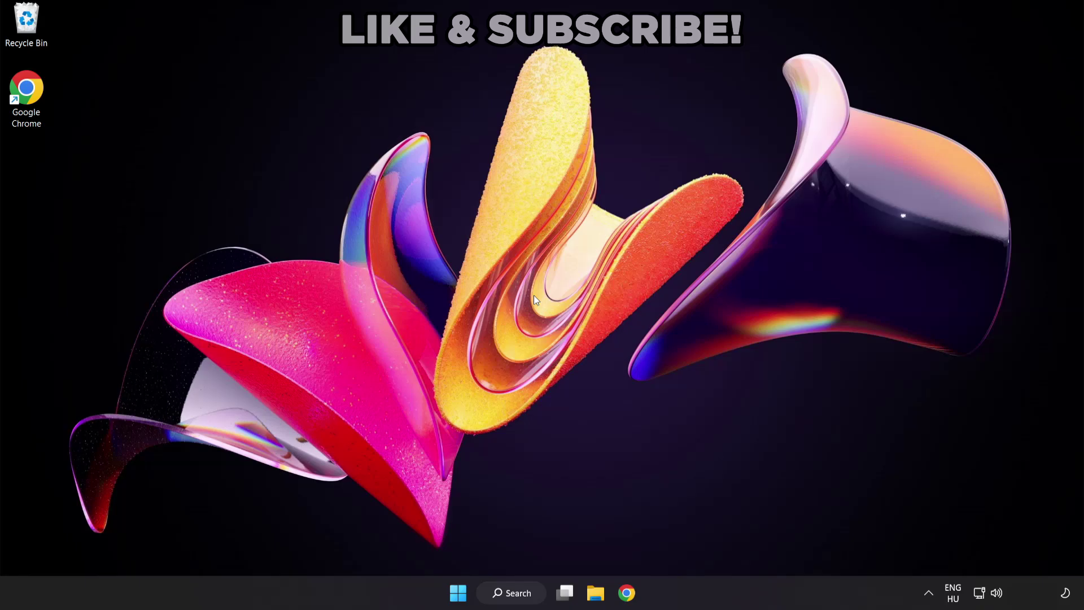
Step: Search Windows for 'device manager' from the taskbar Search box
{"action": "left_click", "coordinate": [522, 598]}
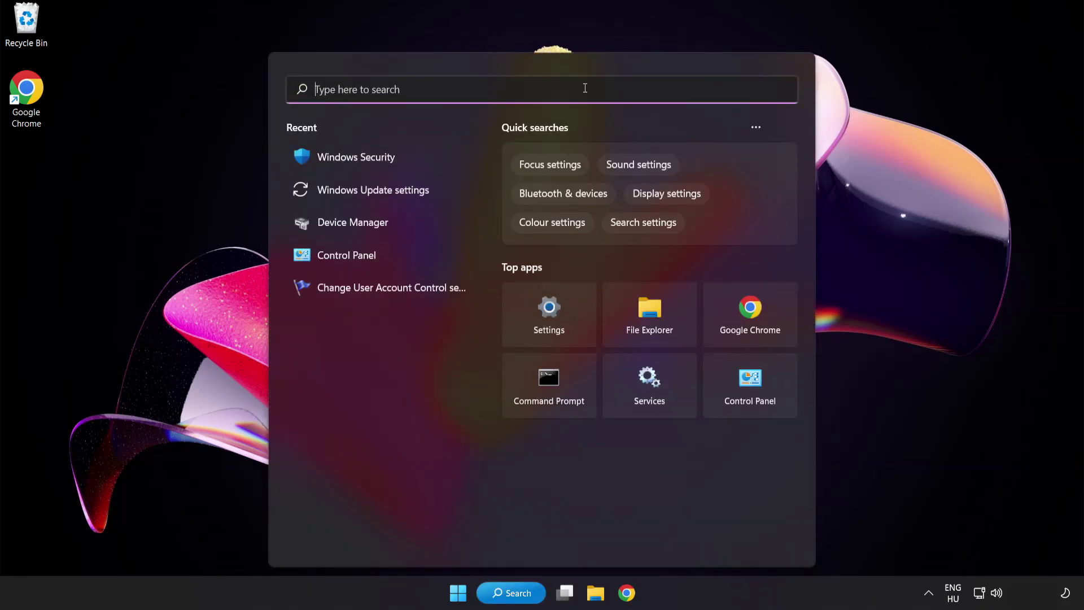
{"action": "type", "text": "device ma"}
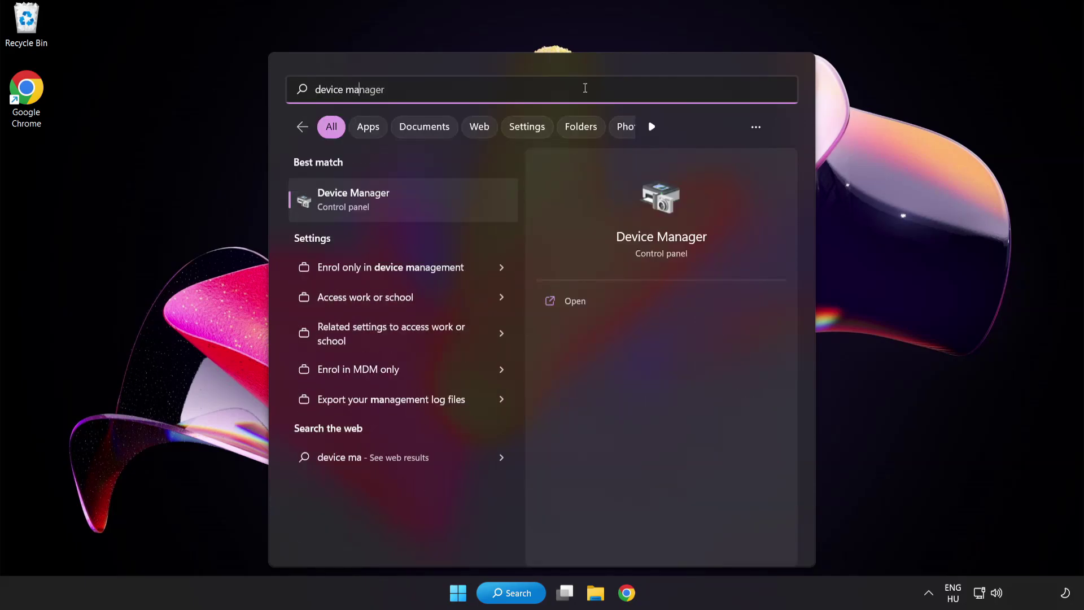
{"action": "type", "text": "nager"}
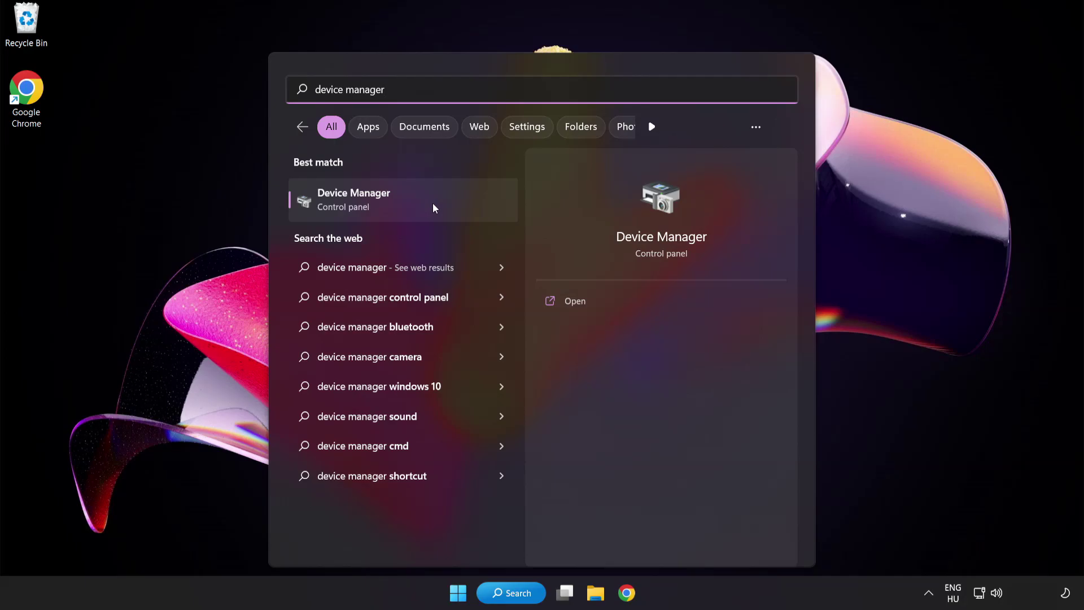
Step: Launch Device Manager from the search results and move its window toward the centre
{"action": "left_click", "coordinate": [433, 203]}
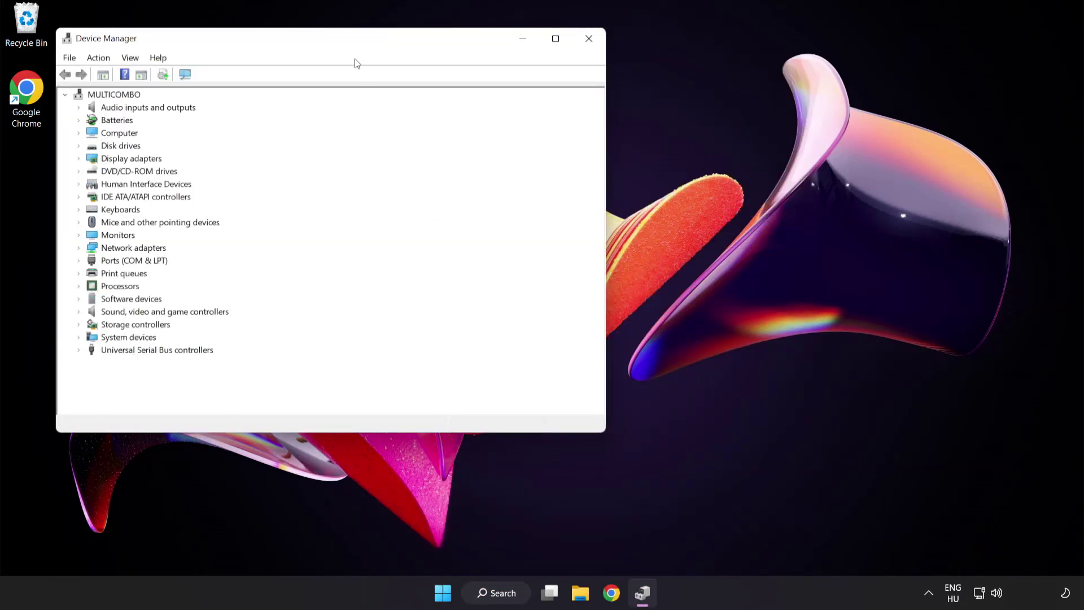
{"action": "left_click_drag", "start_coordinate": [349, 43], "coordinate": [530, 113]}
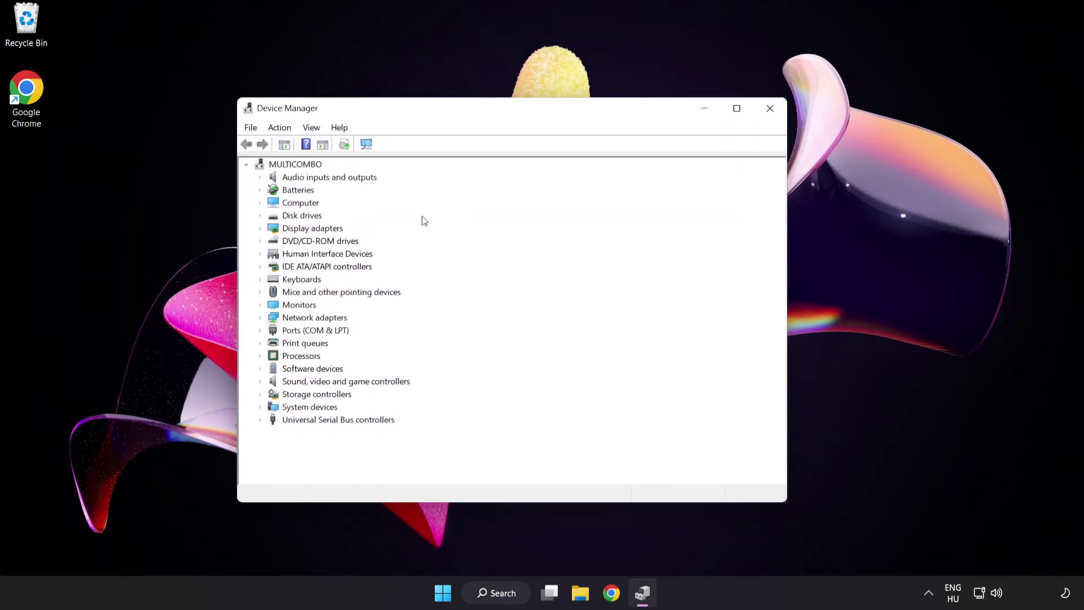
Step: Expand Display adapters and bring up the actions for the VMware SVGA 3D adapter
{"action": "left_click", "coordinate": [305, 230]}
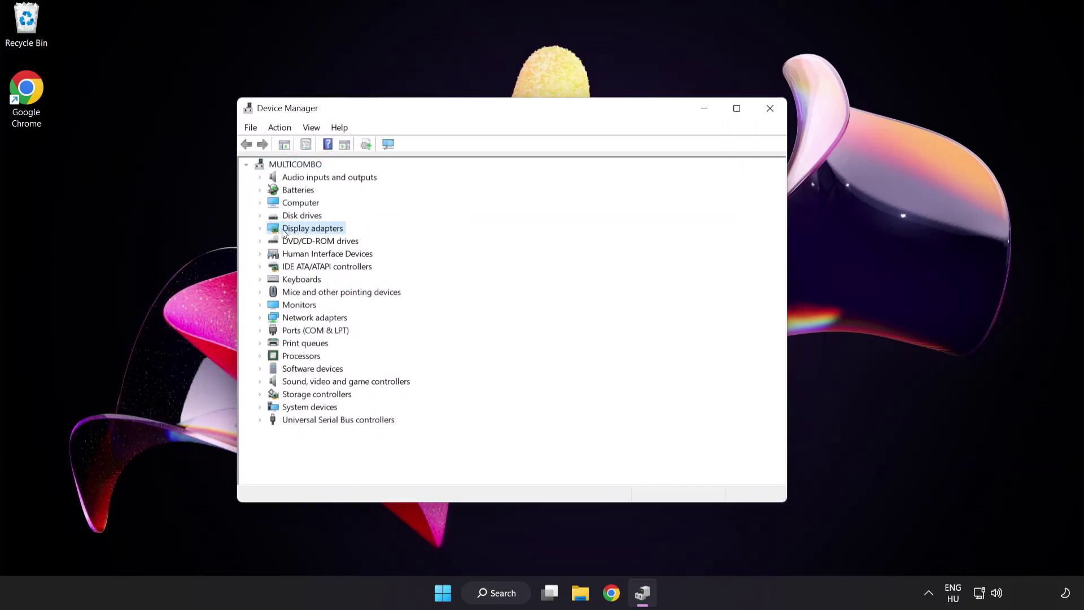
{"action": "left_click", "coordinate": [260, 230]}
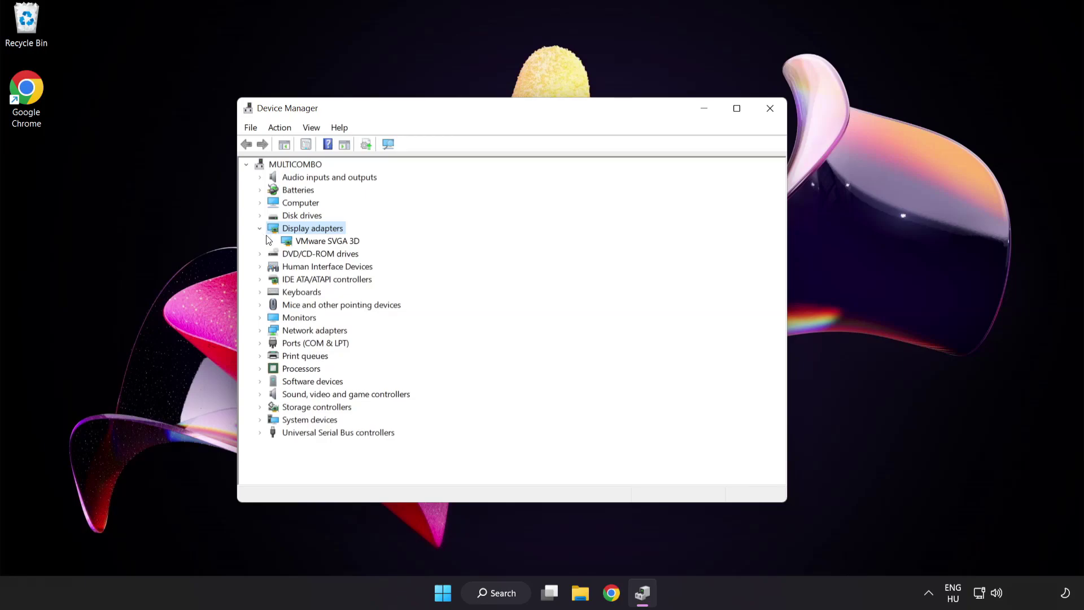
{"action": "left_click", "coordinate": [287, 242]}
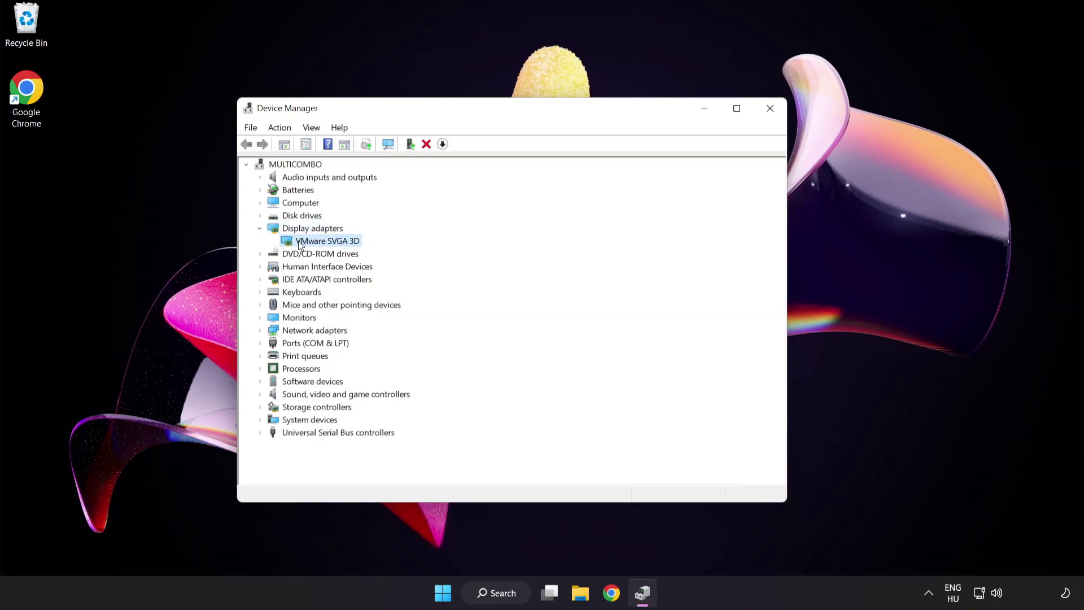
{"action": "right_click", "coordinate": [325, 245]}
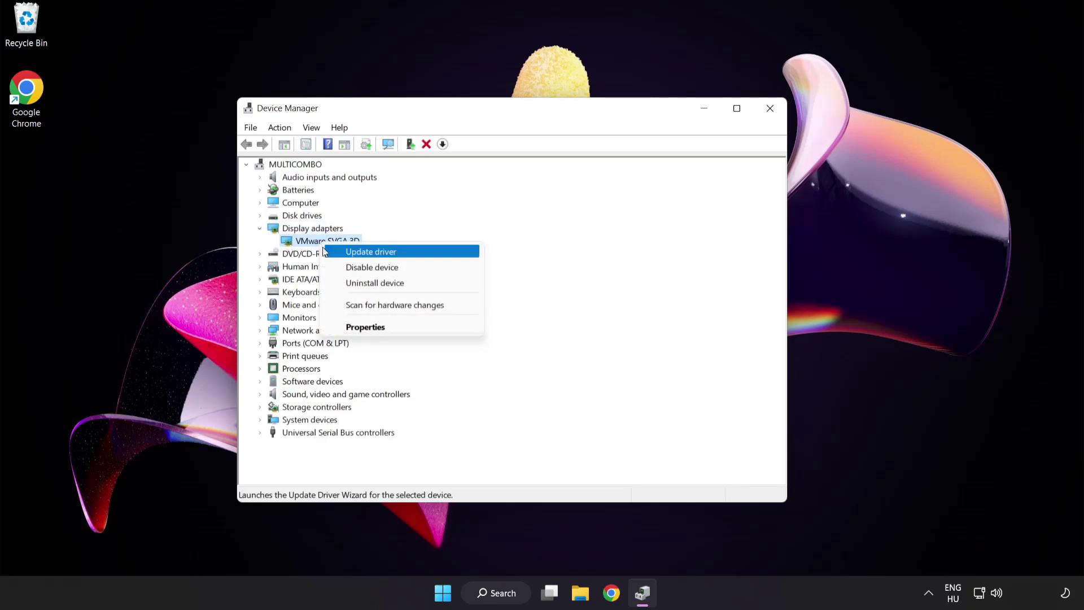
Step: Update the VMware SVGA 3D driver via automatic search, accept 'best driver already installed', and close Device Manager
{"action": "left_click", "coordinate": [421, 255]}
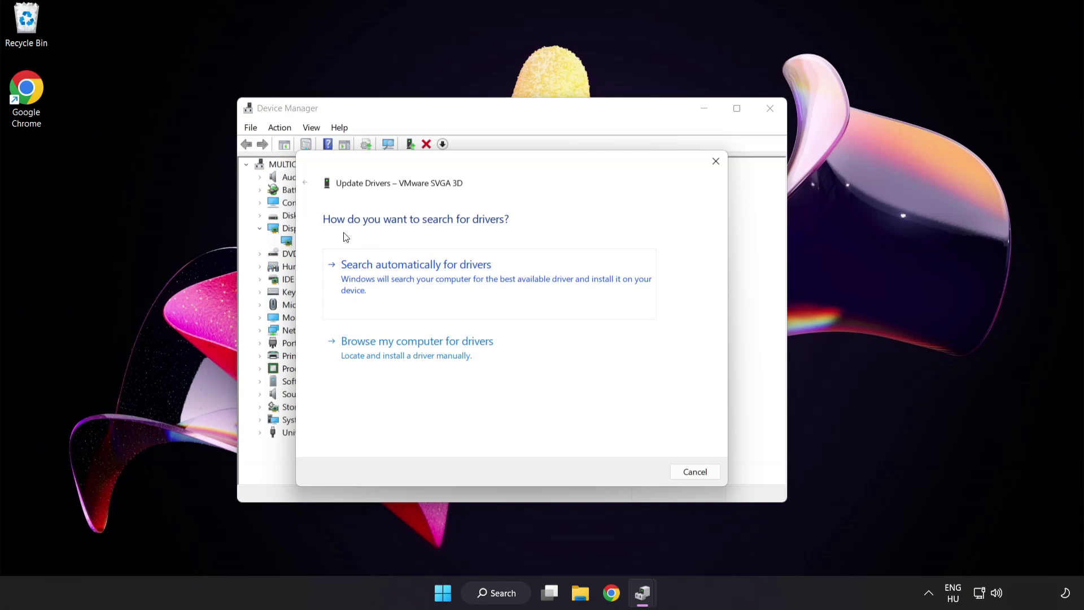
{"action": "left_click", "coordinate": [472, 275]}
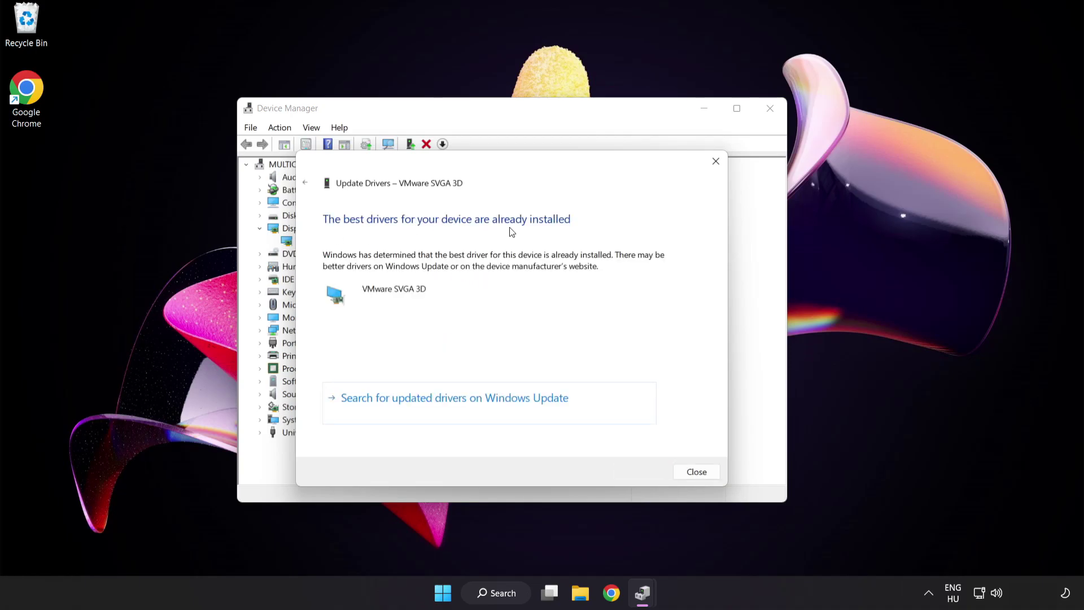
{"action": "left_click", "coordinate": [692, 473]}
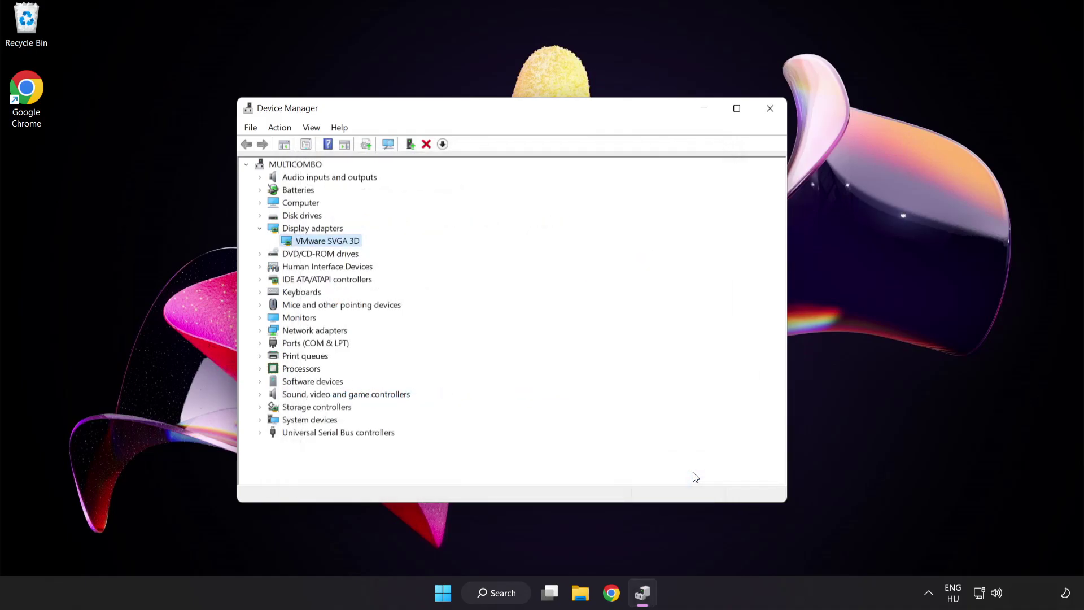
{"action": "left_click", "coordinate": [769, 111]}
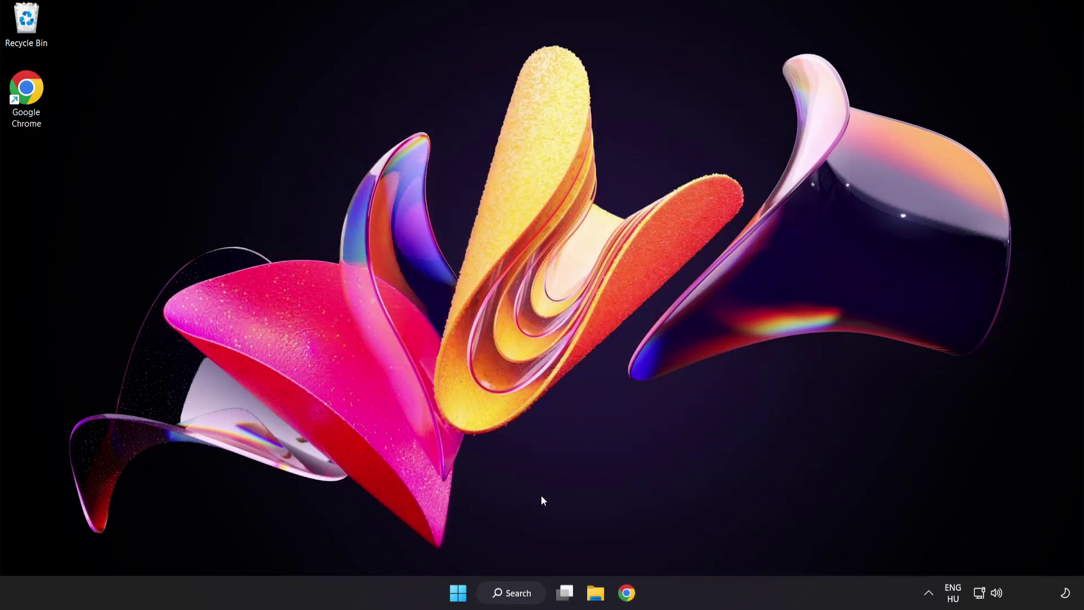
Step: Search Windows for 'update' from the taskbar Search box
{"action": "left_click", "coordinate": [525, 595]}
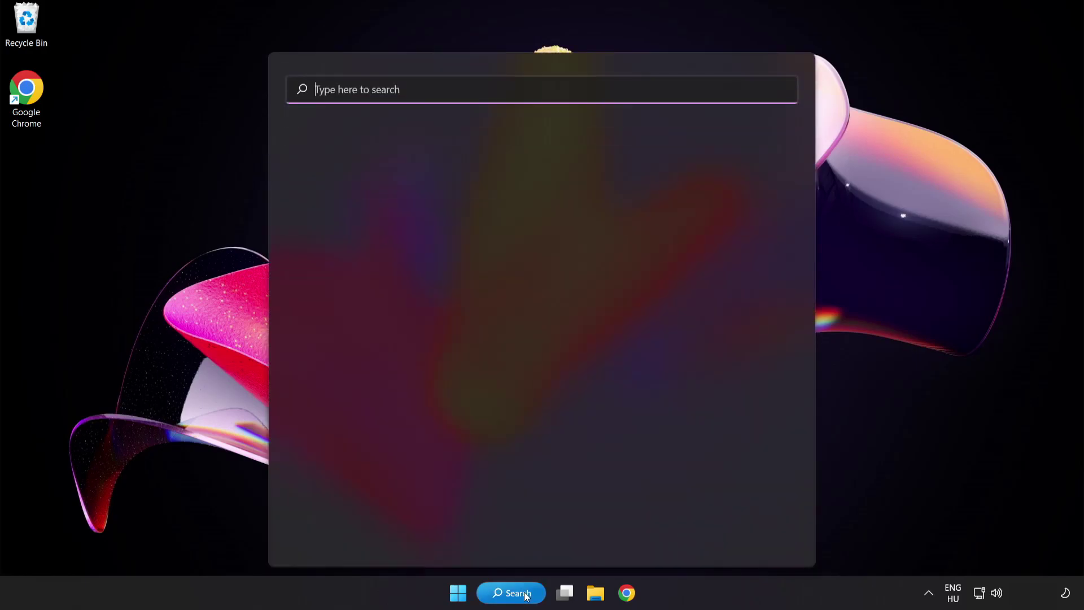
{"action": "type", "text": "u"}
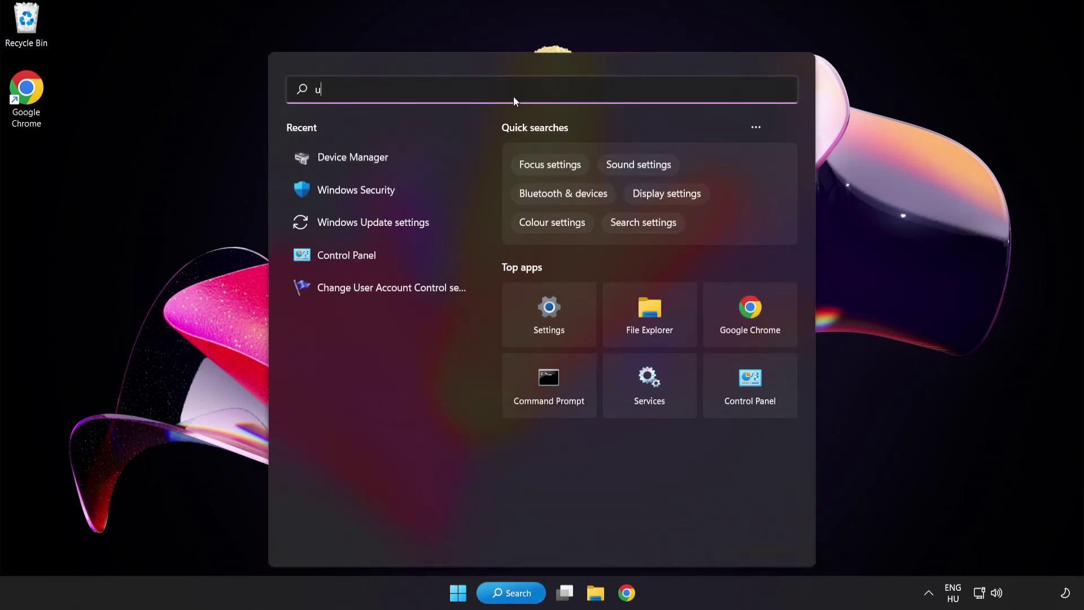
{"action": "type", "text": "pdate"}
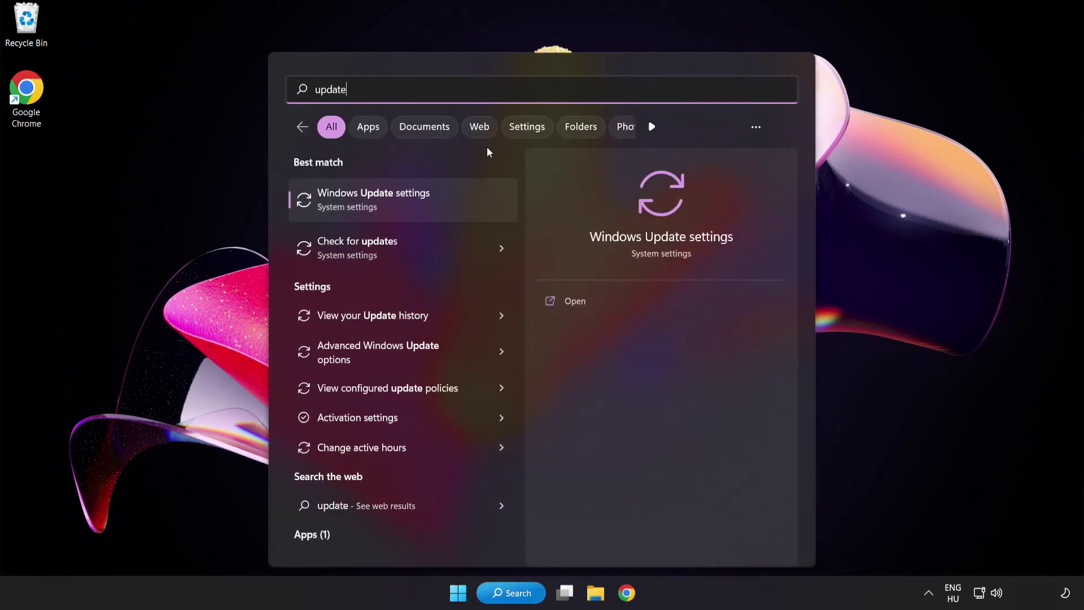
Step: Check for Windows updates in Settings, confirm 'You're up to date', and close Settings
{"action": "left_click", "coordinate": [414, 208]}
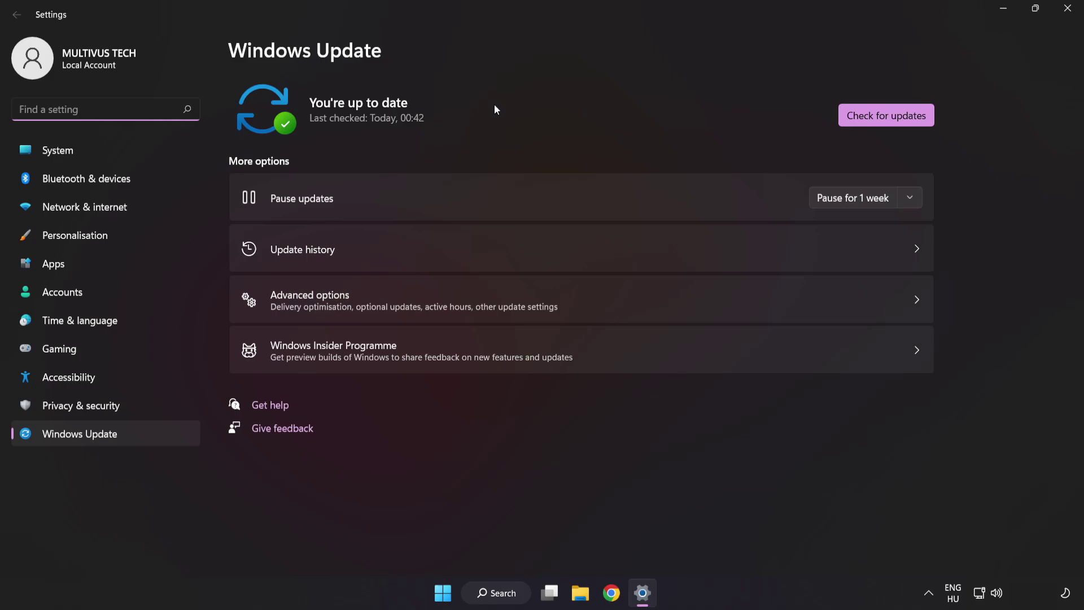
{"action": "left_click", "coordinate": [882, 121]}
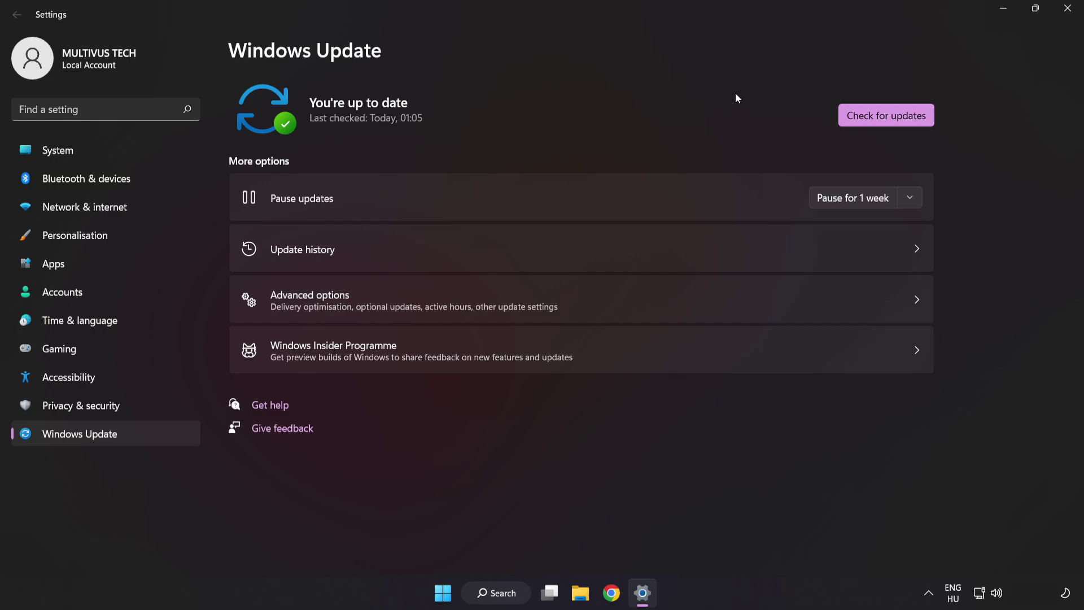
{"action": "left_click", "coordinate": [1066, 9]}
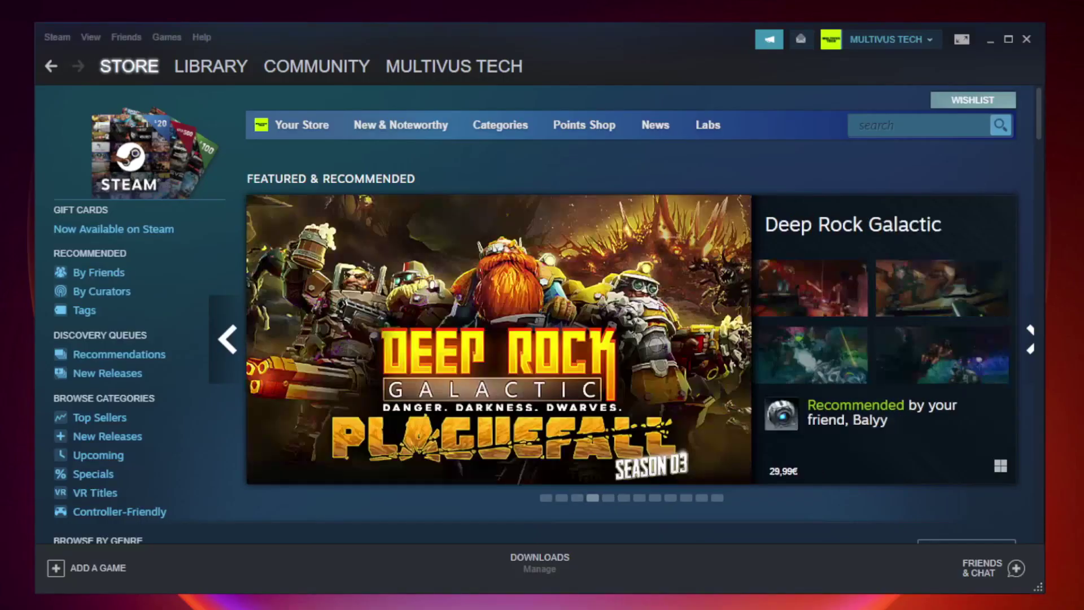
{"action": "mouse_move", "coordinate": [211, 66]}
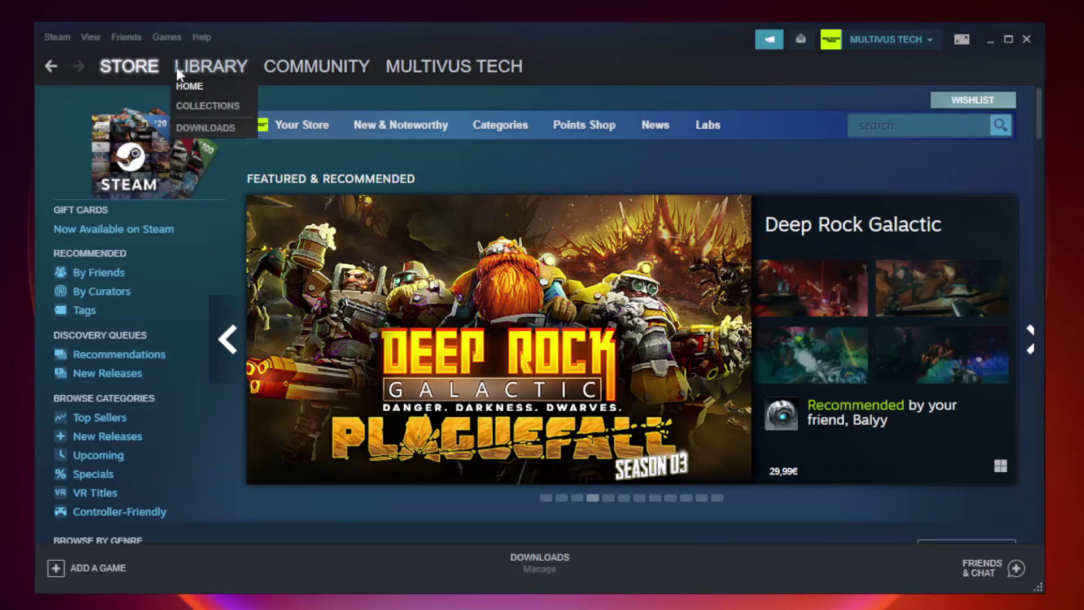
Step: Go to the Steam Library and bring up the context menu for YOUR NOT WORKING GAME
{"action": "left_click", "coordinate": [219, 73]}
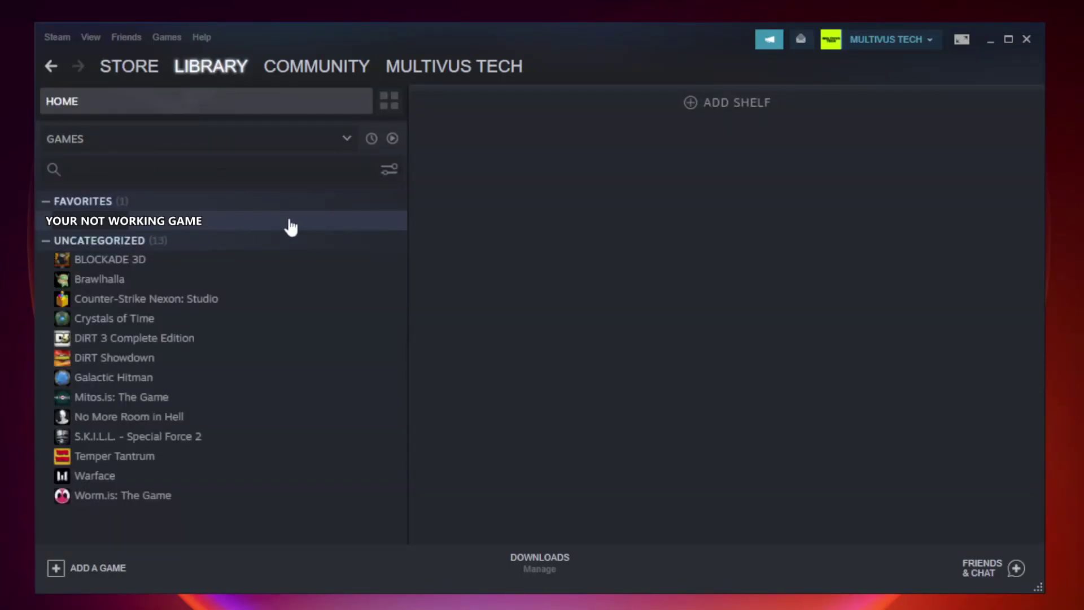
{"action": "right_click", "coordinate": [235, 227]}
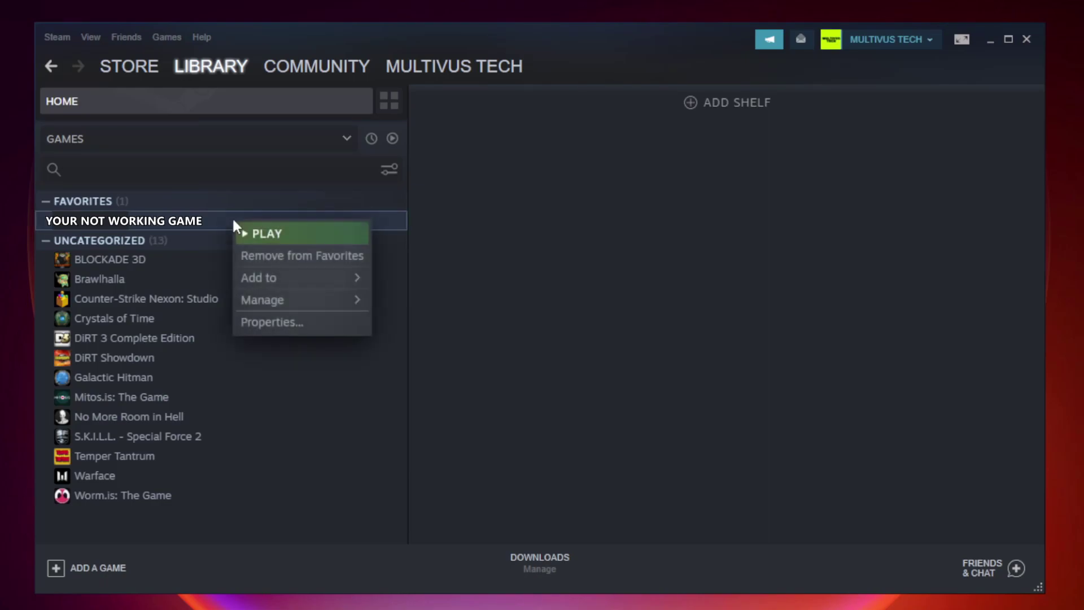
Step: Verify the integrity of the game's local files from its Properties, validating all 9192 files
{"action": "left_click", "coordinate": [299, 321]}
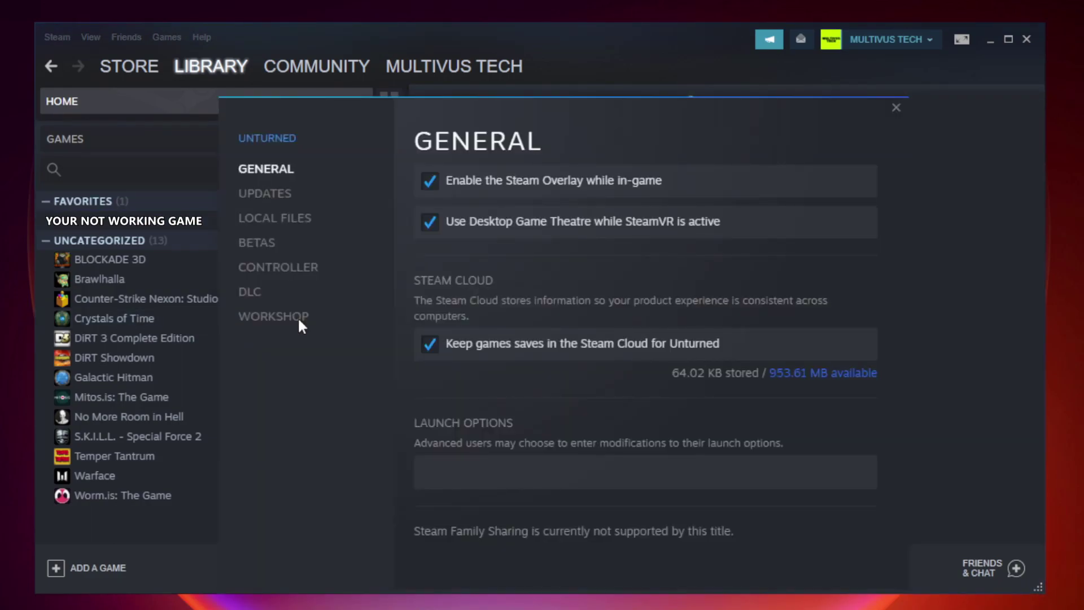
{"action": "left_click", "coordinate": [288, 227]}
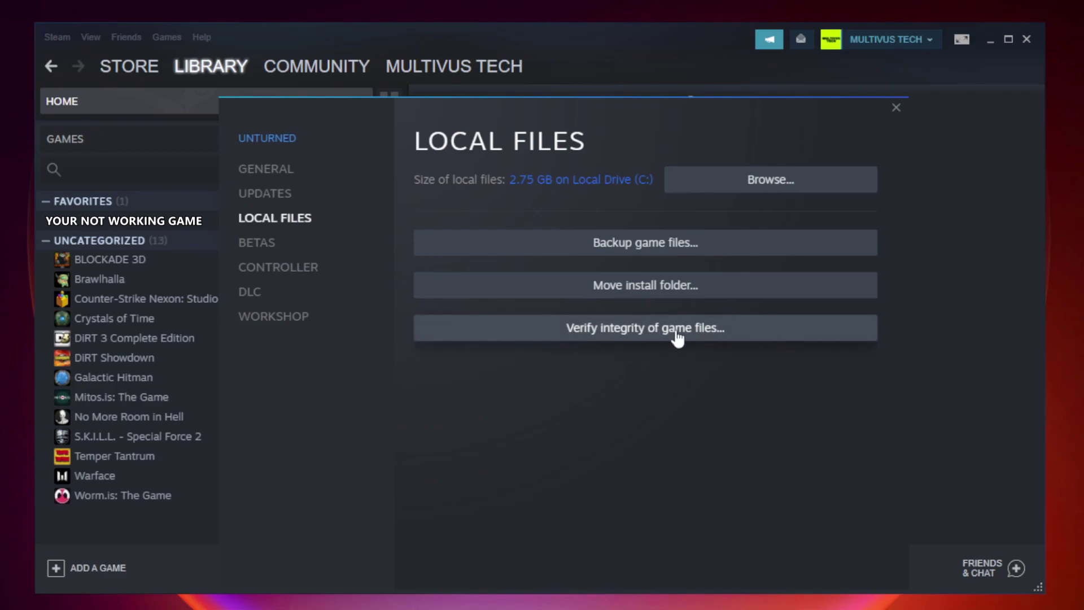
{"action": "left_click", "coordinate": [656, 341]}
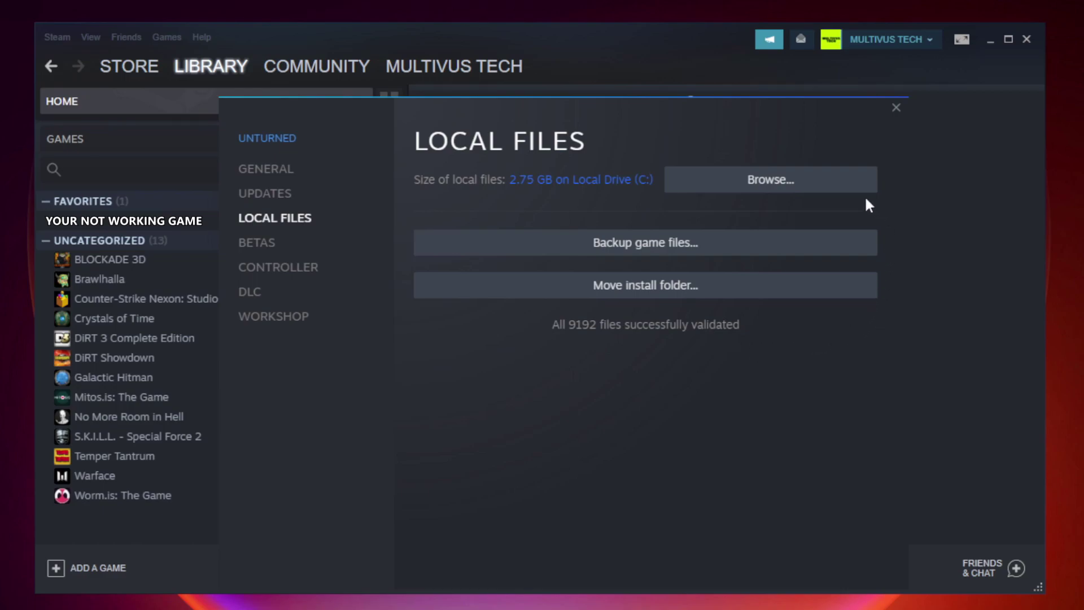
Step: Browse to the game's install folder and bring up the context menu for the YOUR NOT WORKING GAME shortcut
{"action": "left_click", "coordinate": [773, 194]}
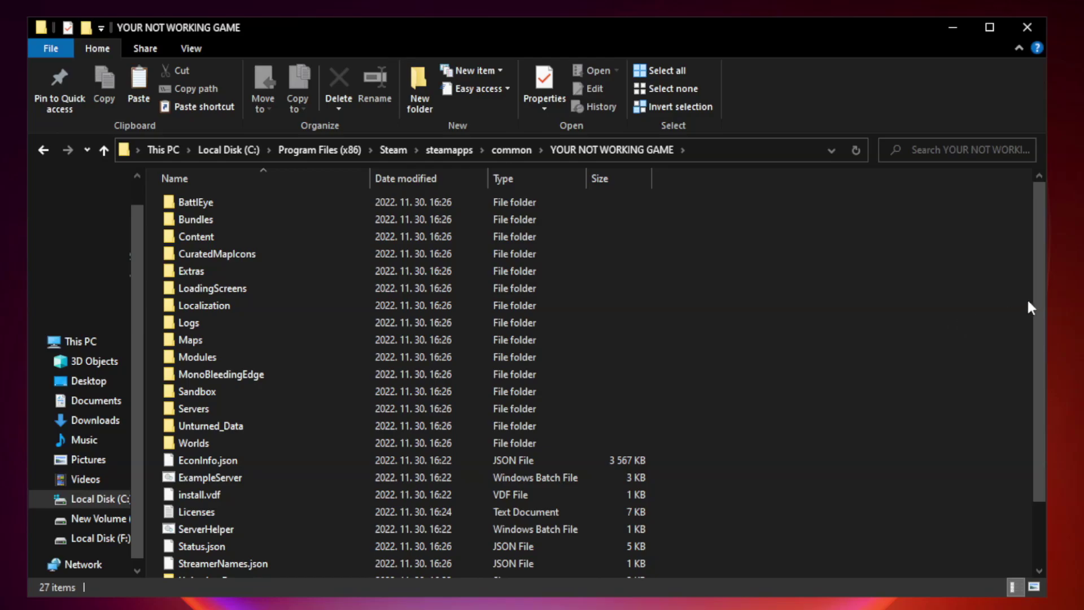
{"action": "left_click_drag", "start_coordinate": [1040, 296], "coordinate": [1041, 389]}
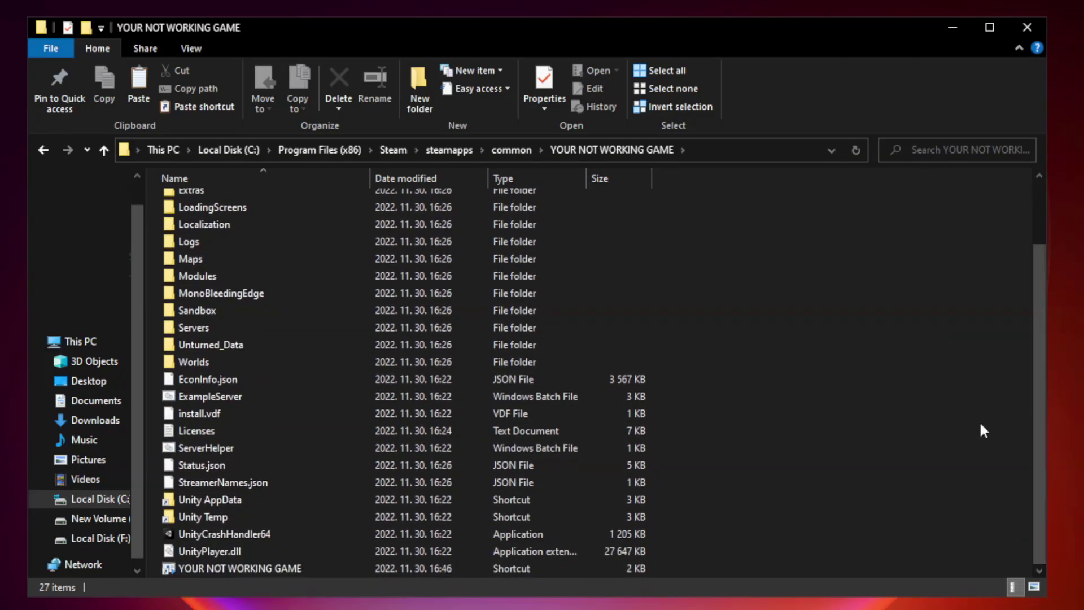
{"action": "left_click", "coordinate": [430, 566]}
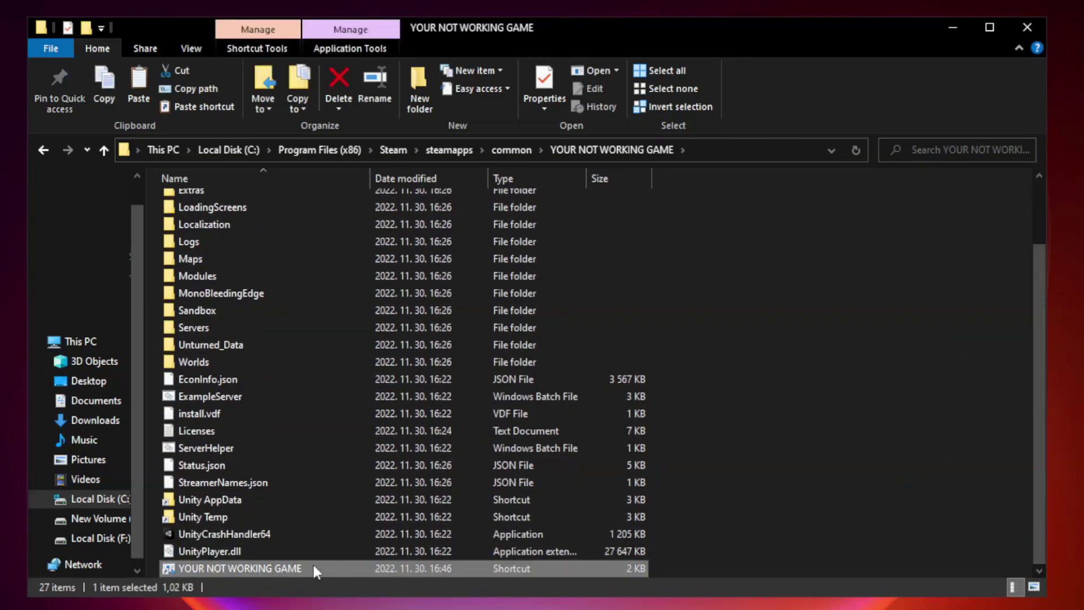
{"action": "right_click", "coordinate": [366, 564]}
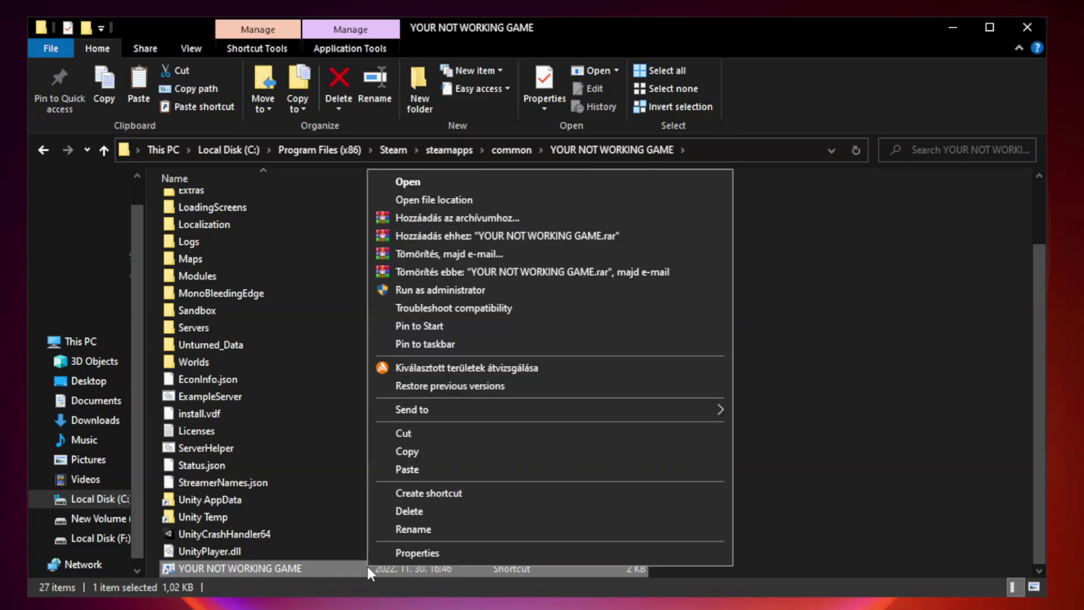
Step: Show the shortcut's Compatibility settings in its Properties window
{"action": "left_click", "coordinate": [546, 558]}
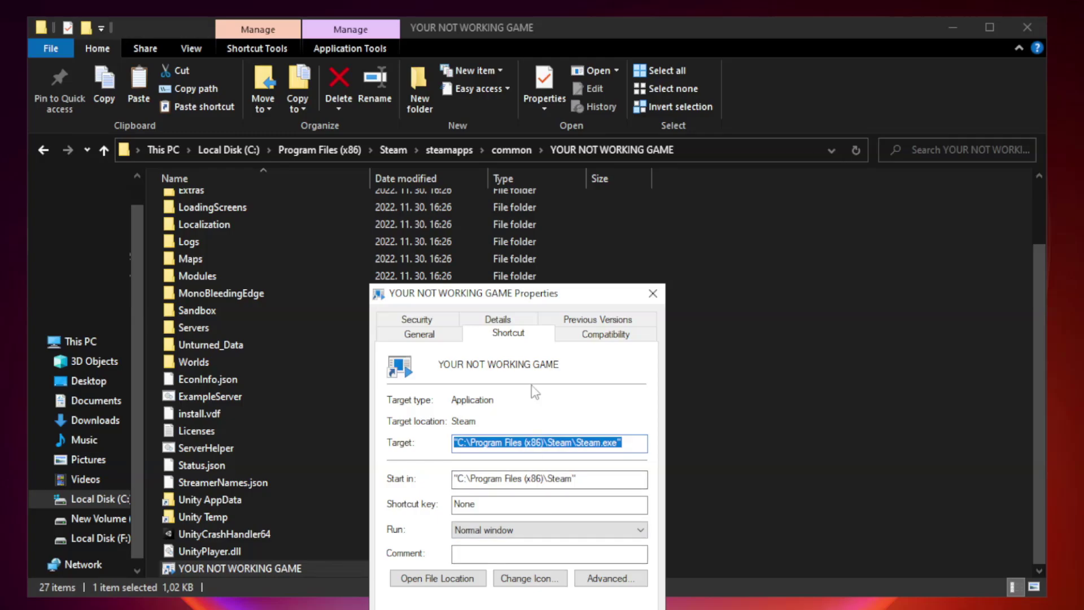
{"action": "mouse_move", "coordinate": [539, 298]}
{"action": "left_mouse_down"}
{"action": "mouse_move", "coordinate": [558, 144]}
{"action": "mouse_move", "coordinate": [538, 122]}
{"action": "left_mouse_up"}
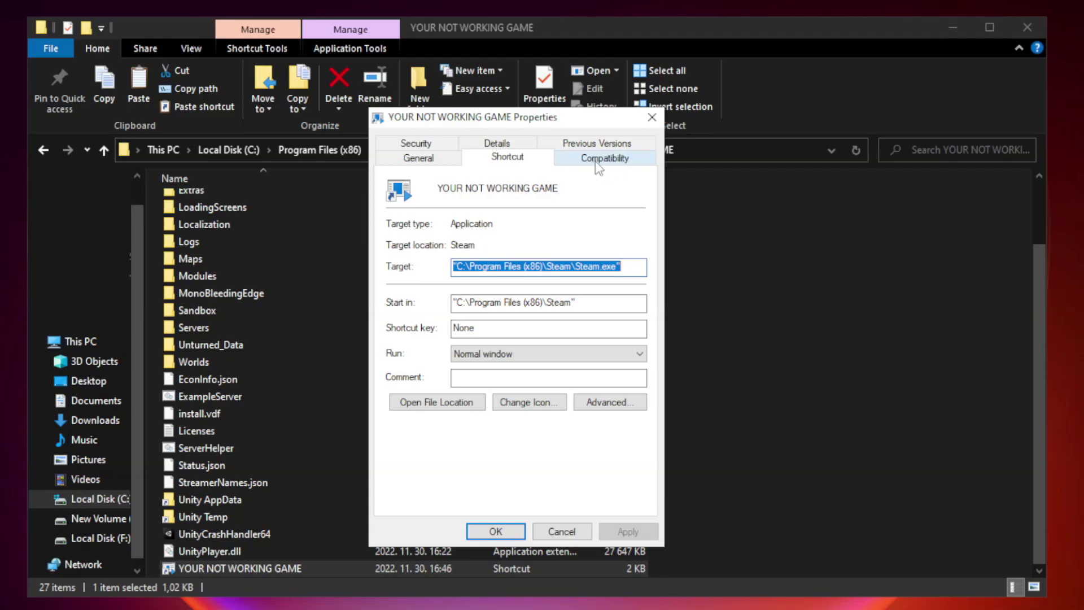
{"action": "left_click", "coordinate": [602, 161]}
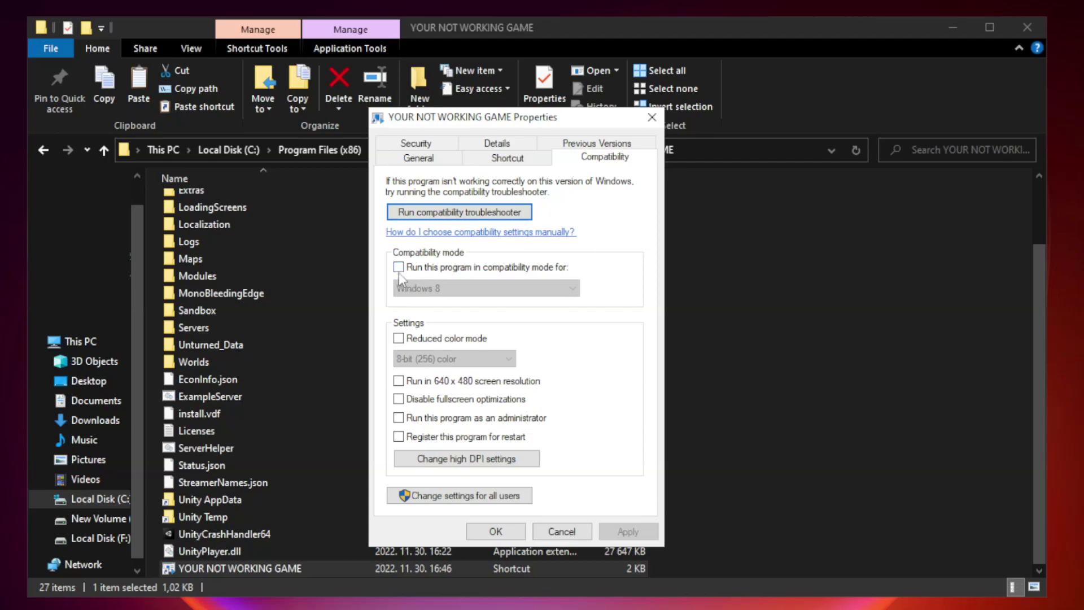
Step: Set Windows 8 compatibility mode, disable fullscreen optimizations, run as administrator, and apply
{"action": "left_click", "coordinate": [430, 270]}
{"action": "left_click", "coordinate": [487, 288]}
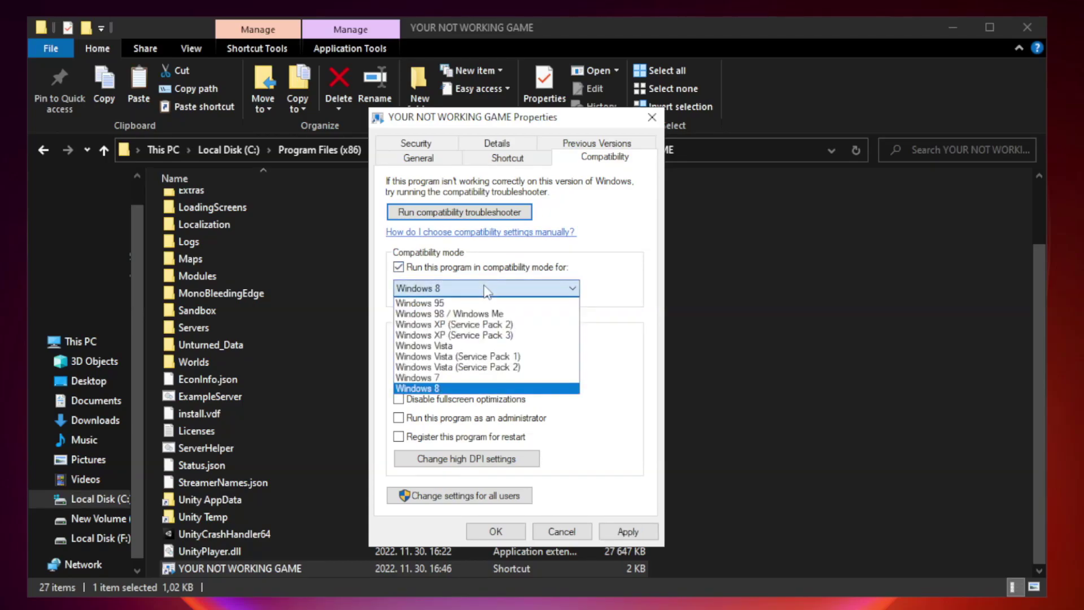
{"action": "left_click", "coordinate": [458, 390]}
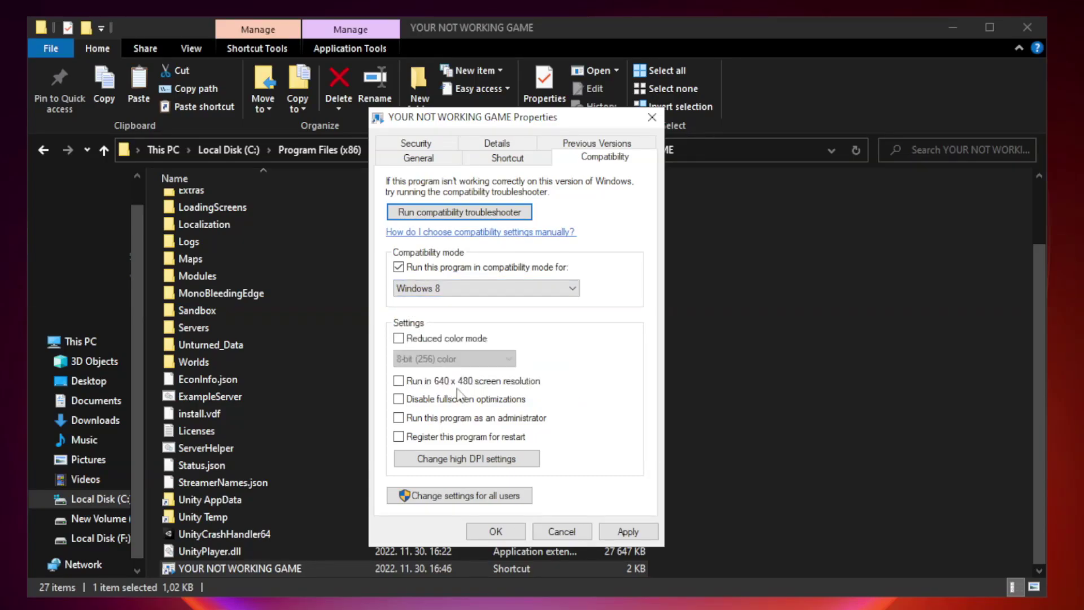
{"action": "left_click", "coordinate": [426, 408]}
{"action": "left_click", "coordinate": [428, 428]}
{"action": "left_click", "coordinate": [627, 532]}
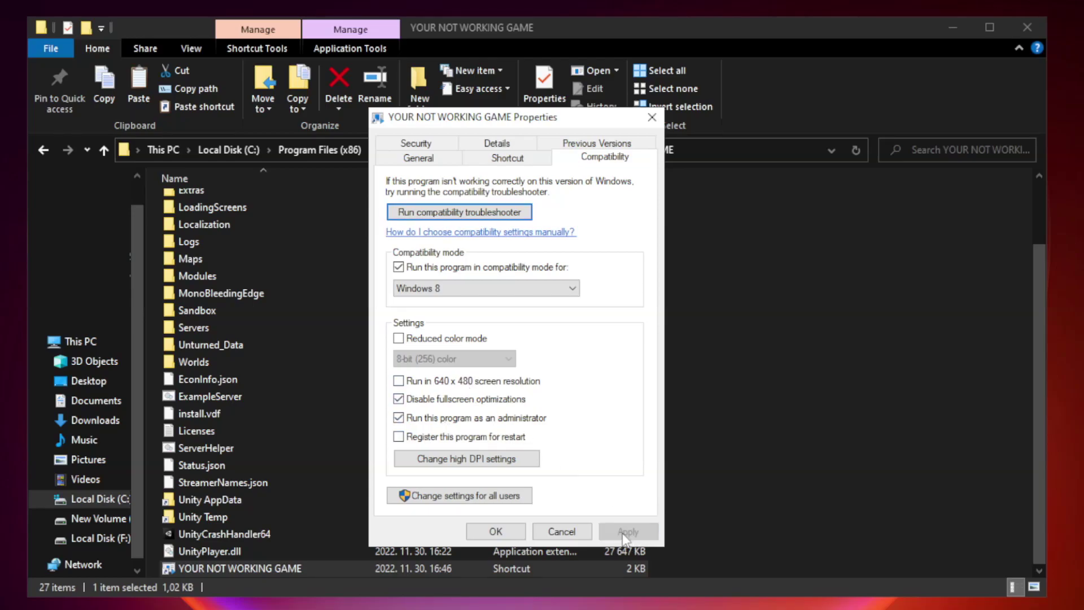
{"action": "left_click", "coordinate": [495, 531]}
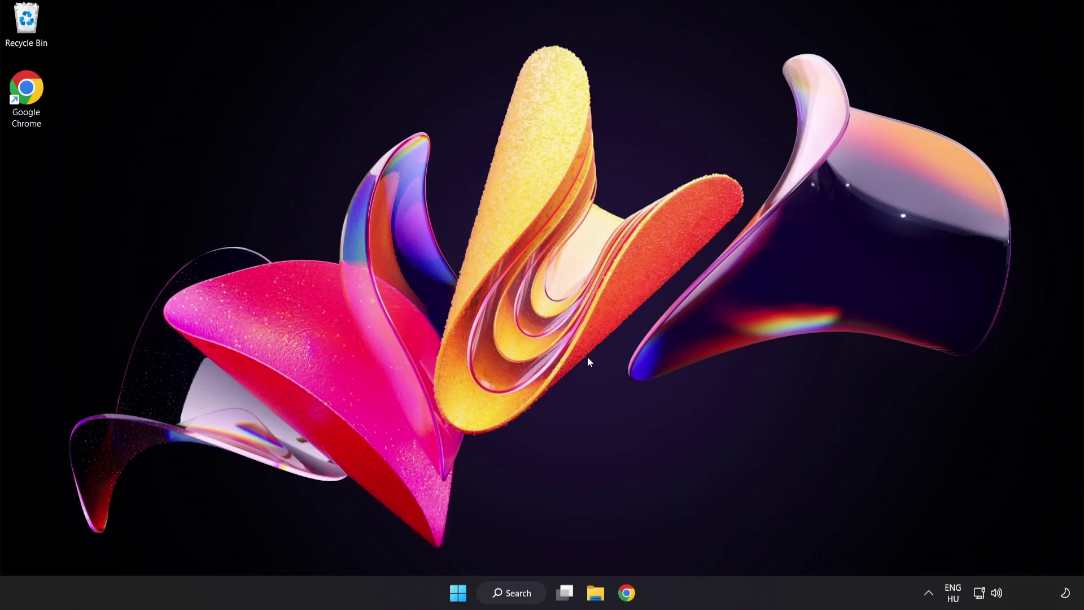
Step: Launch Task Manager from the Start button's Win+X menu
{"action": "right_click", "coordinate": [462, 595]}
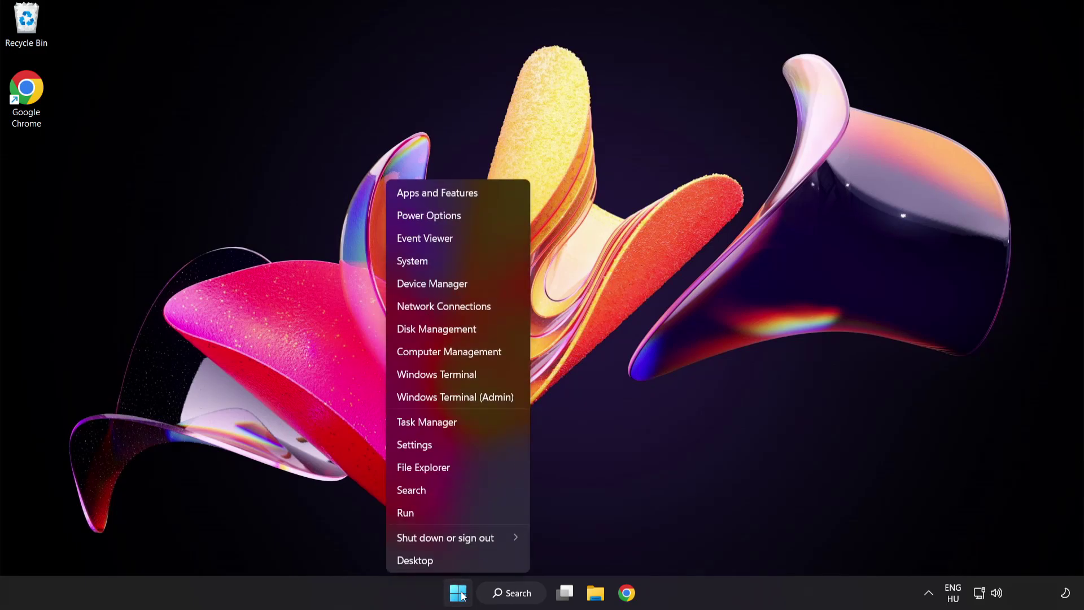
{"action": "left_click", "coordinate": [468, 422]}
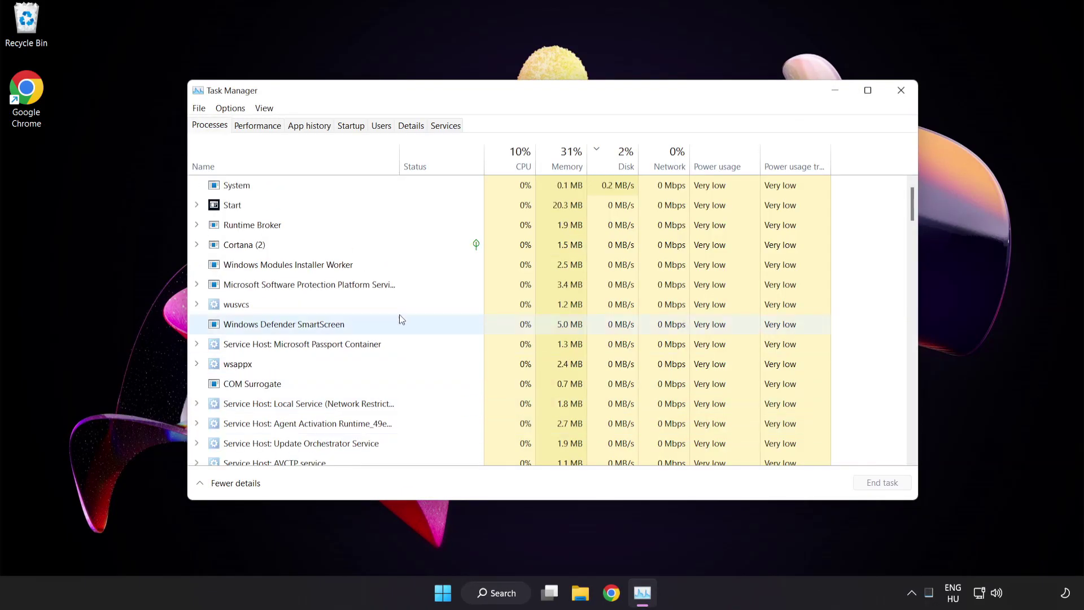
Step: Disable Cortana, Phone Link and Terminal in Task Manager's Startup apps list
{"action": "left_click", "coordinate": [357, 127]}
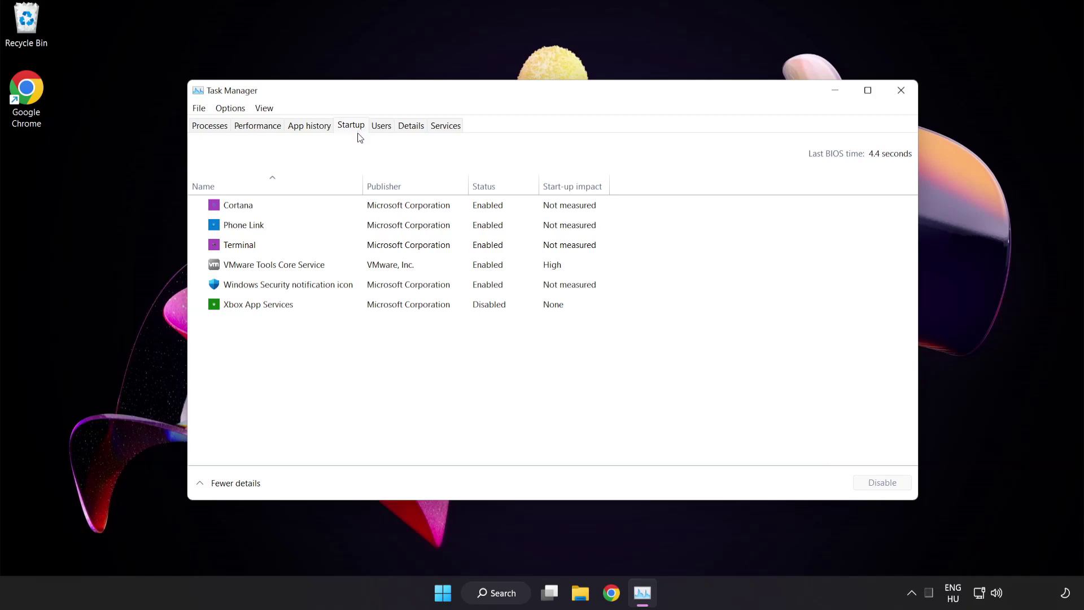
{"action": "left_click", "coordinate": [359, 212]}
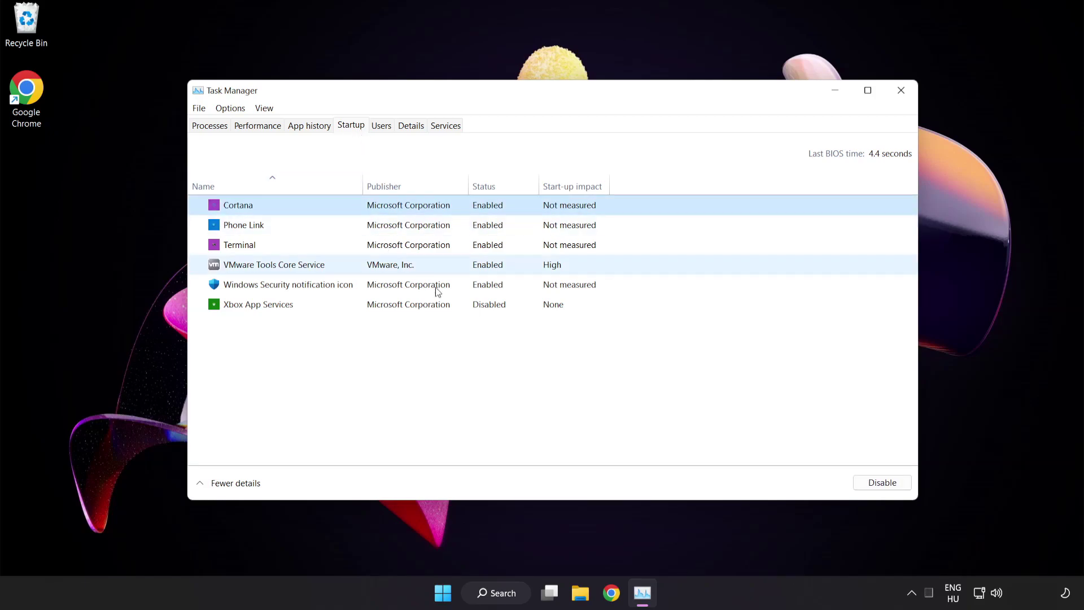
{"action": "left_click", "coordinate": [888, 490]}
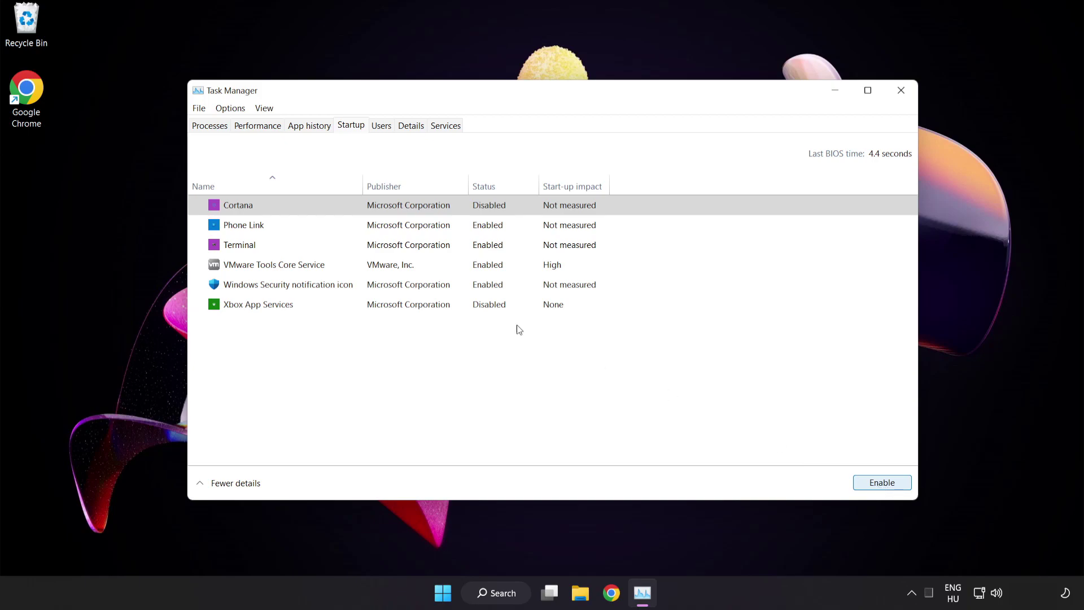
{"action": "left_click", "coordinate": [335, 225]}
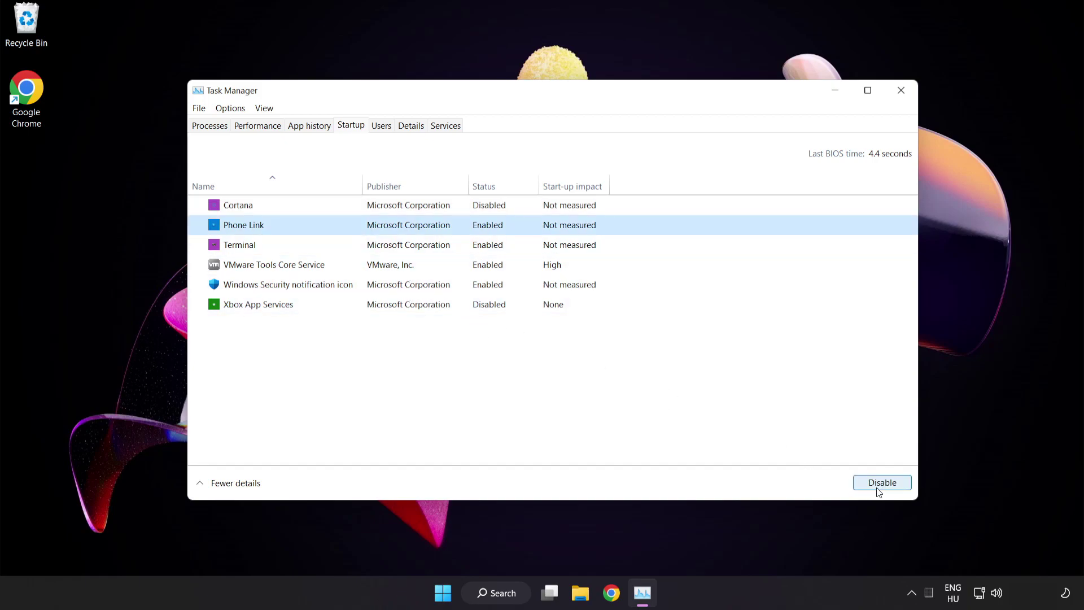
{"action": "left_click", "coordinate": [879, 490]}
{"action": "left_click", "coordinate": [344, 248]}
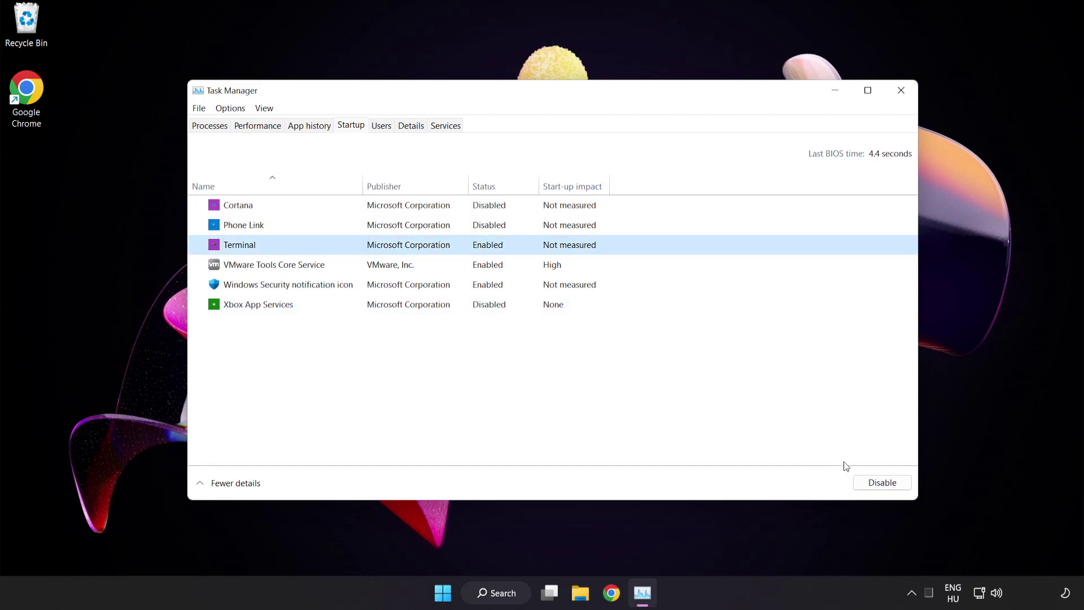
{"action": "left_click", "coordinate": [881, 483]}
Step: Disable the Windows Security notification icon at startup and close Task Manager
{"action": "left_click", "coordinate": [369, 286]}
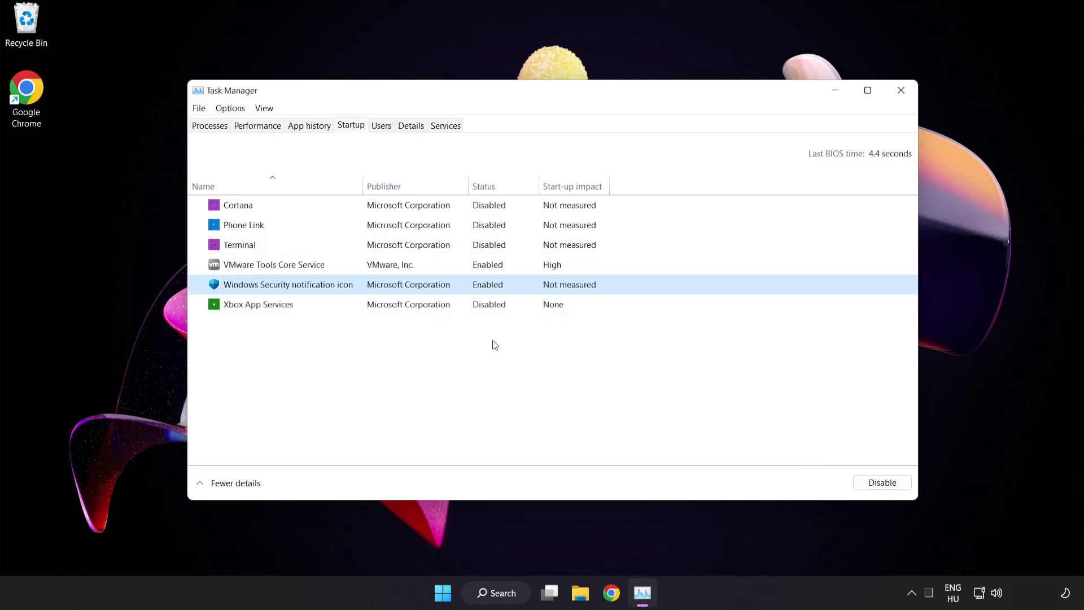
{"action": "left_click", "coordinate": [877, 485]}
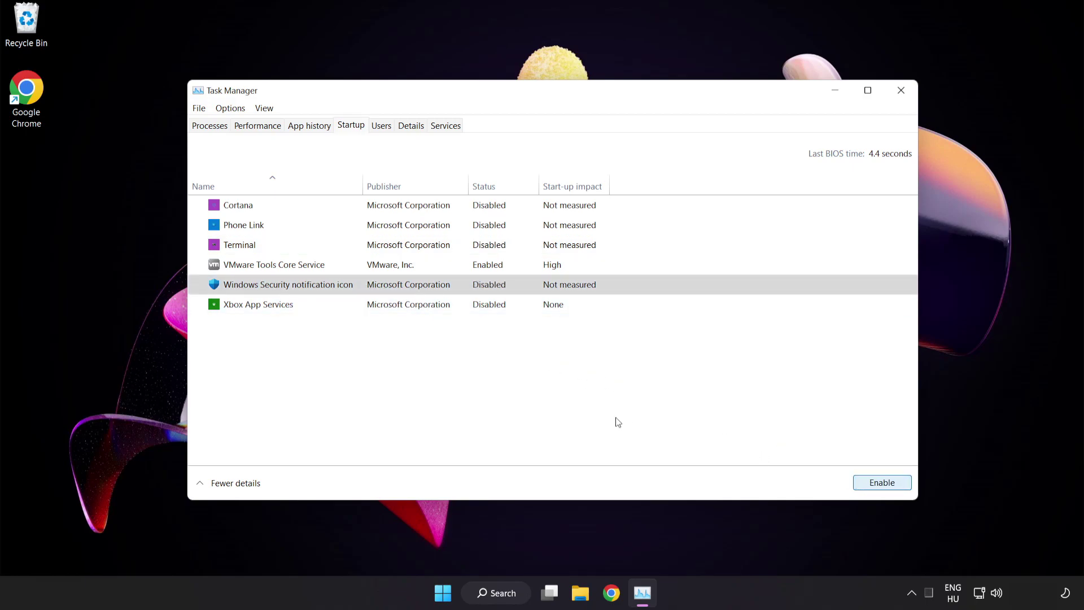
{"action": "left_click", "coordinate": [900, 91]}
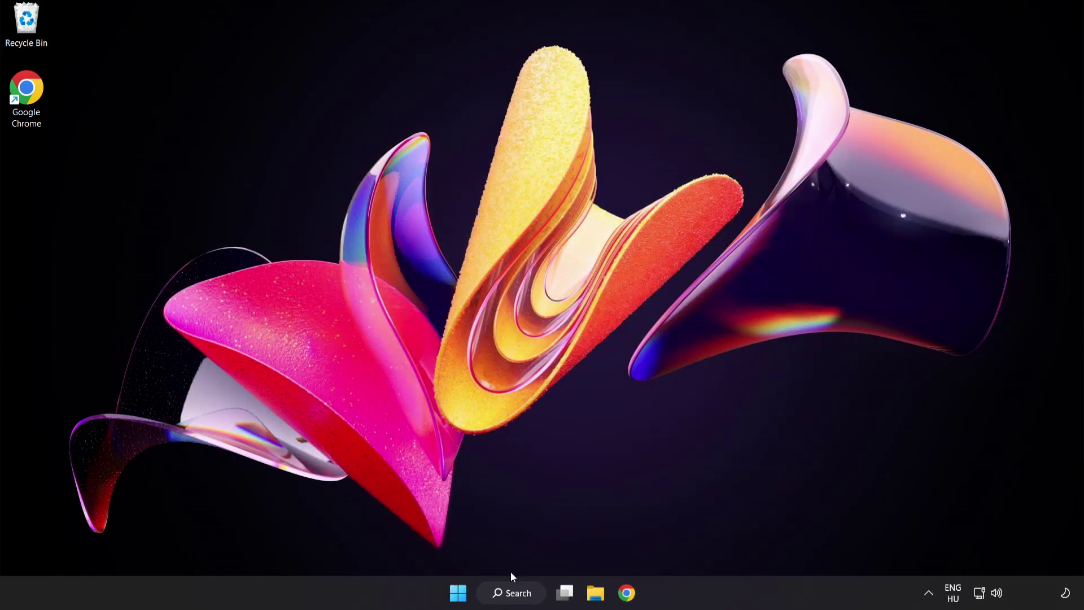
Step: Search for cmd and launch Command Prompt as administrator
{"action": "left_click", "coordinate": [514, 597]}
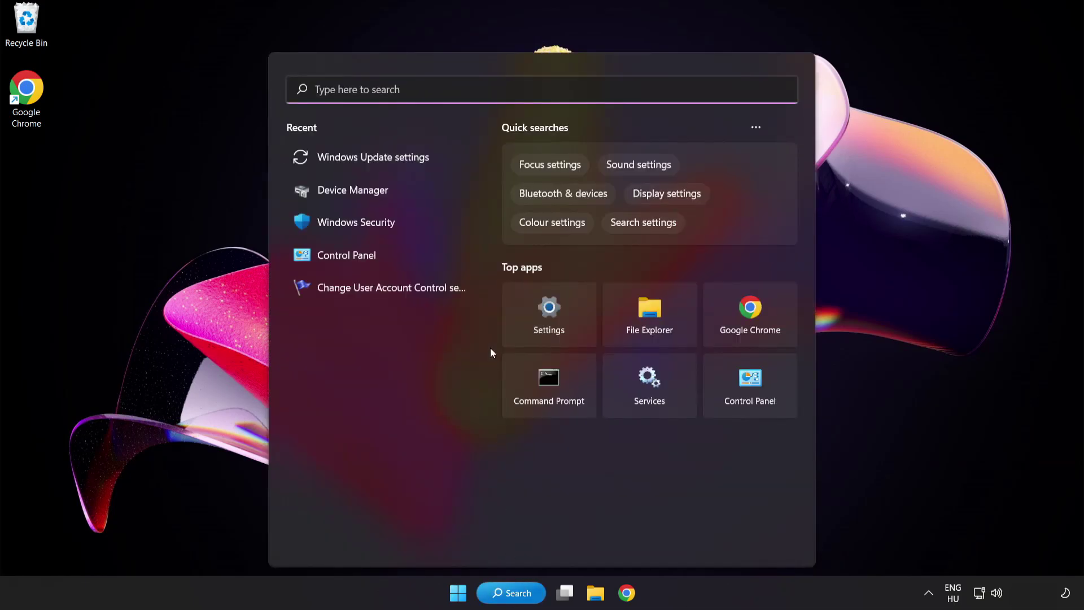
{"action": "type", "text": "cm"}
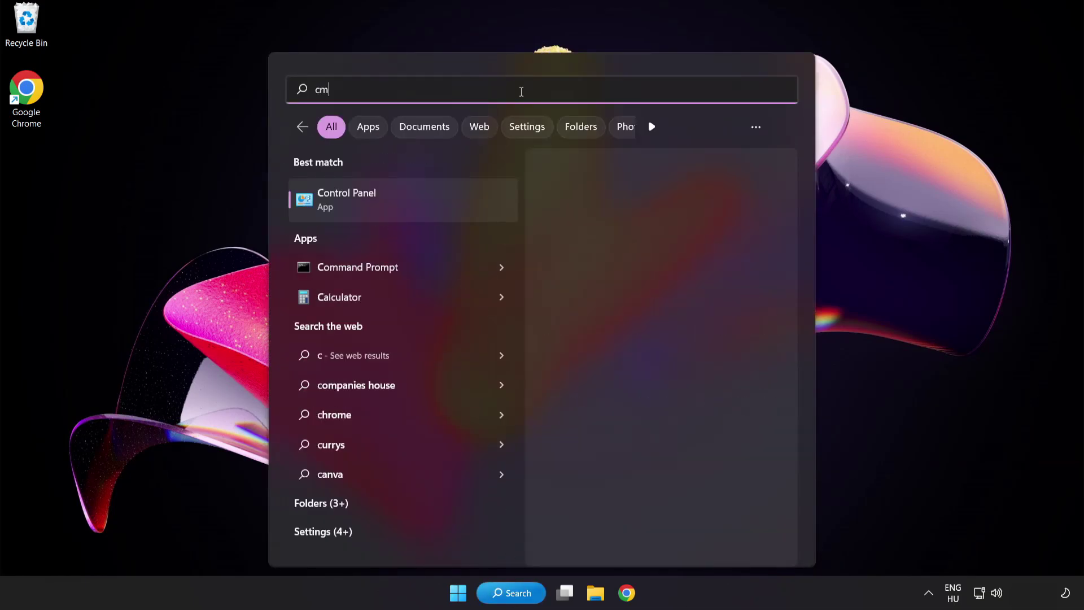
{"action": "type", "text": "d"}
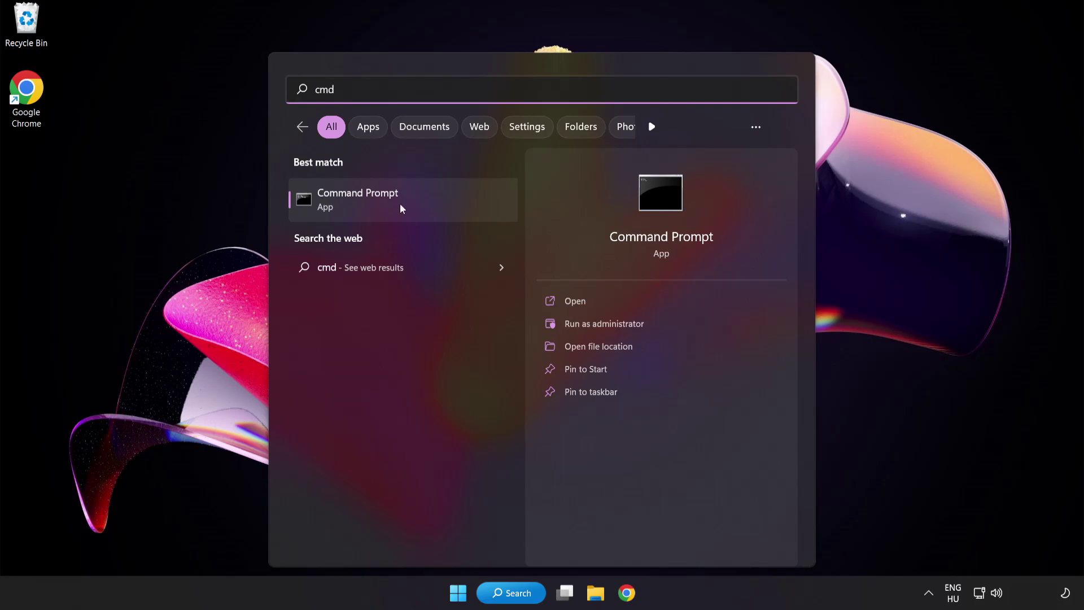
{"action": "right_click", "coordinate": [406, 210]}
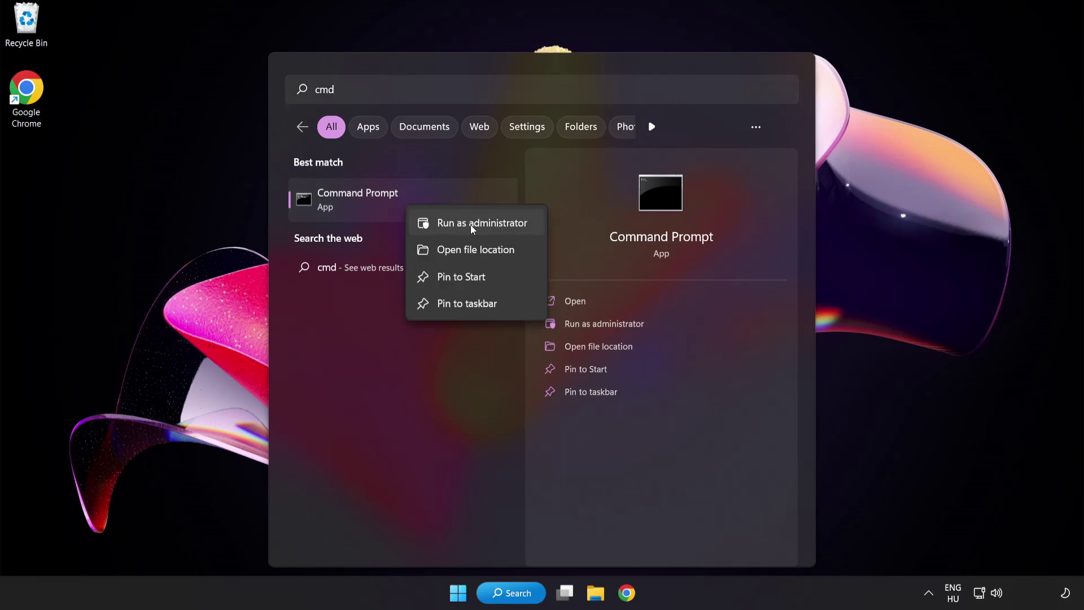
{"action": "left_click", "coordinate": [457, 225]}
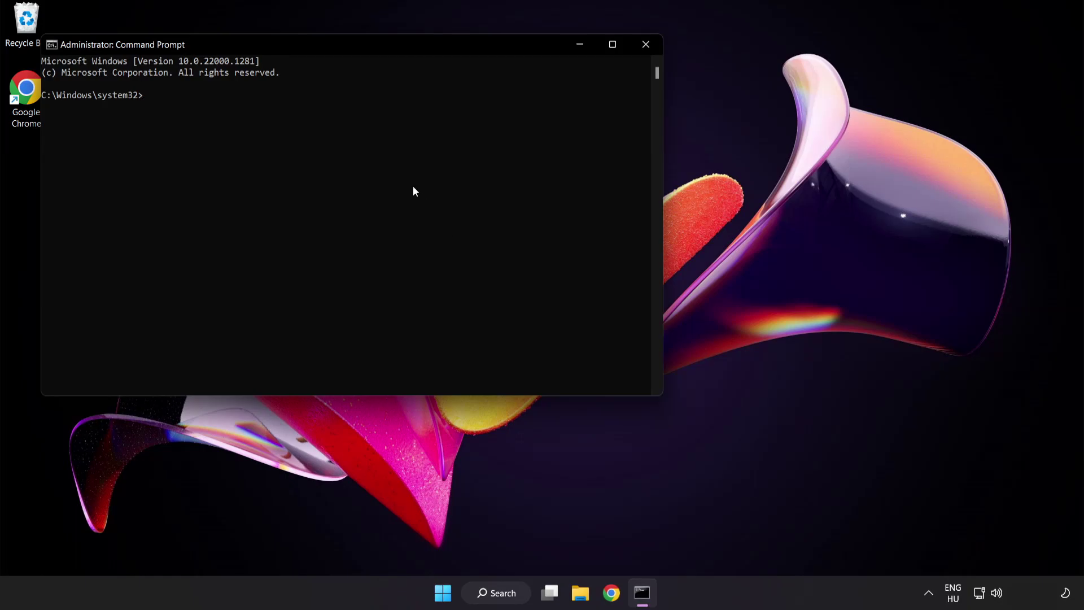
Step: Run sfc /scannow to completion with no integrity violations, then close Command Prompt
{"action": "left_click_drag", "start_coordinate": [308, 44], "coordinate": [469, 104]}
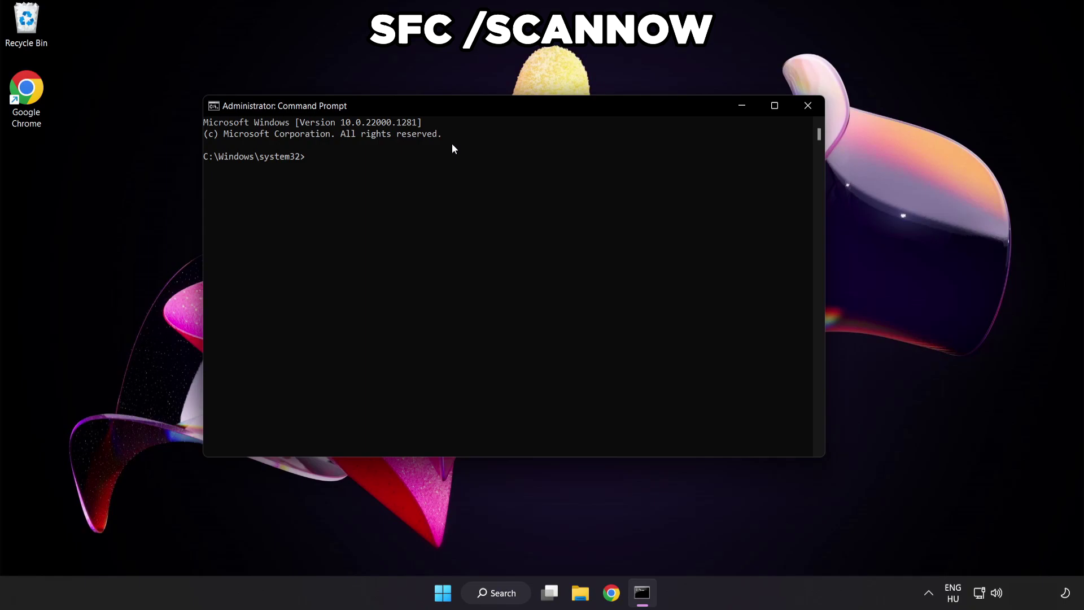
{"action": "type", "text": "sfc /"}
{"action": "type", "text": "scannow"}
{"action": "key", "text": "Return"}
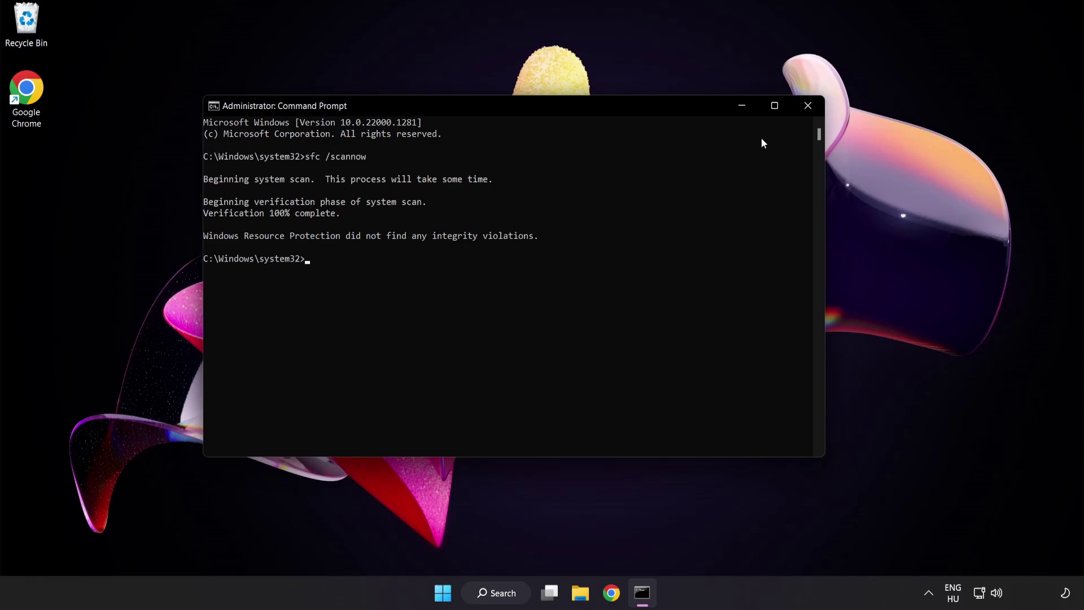
{"action": "left_click", "coordinate": [807, 109]}
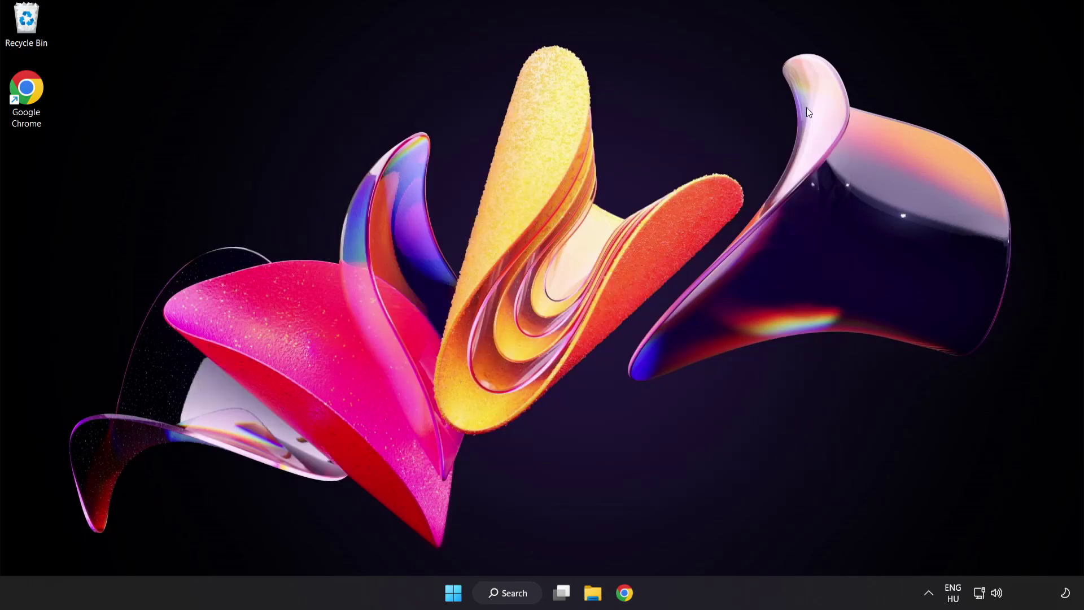
Step: Search for 'security' and launch the Windows Security app
{"action": "left_click", "coordinate": [455, 595]}
{"action": "left_click", "coordinate": [719, 543]}
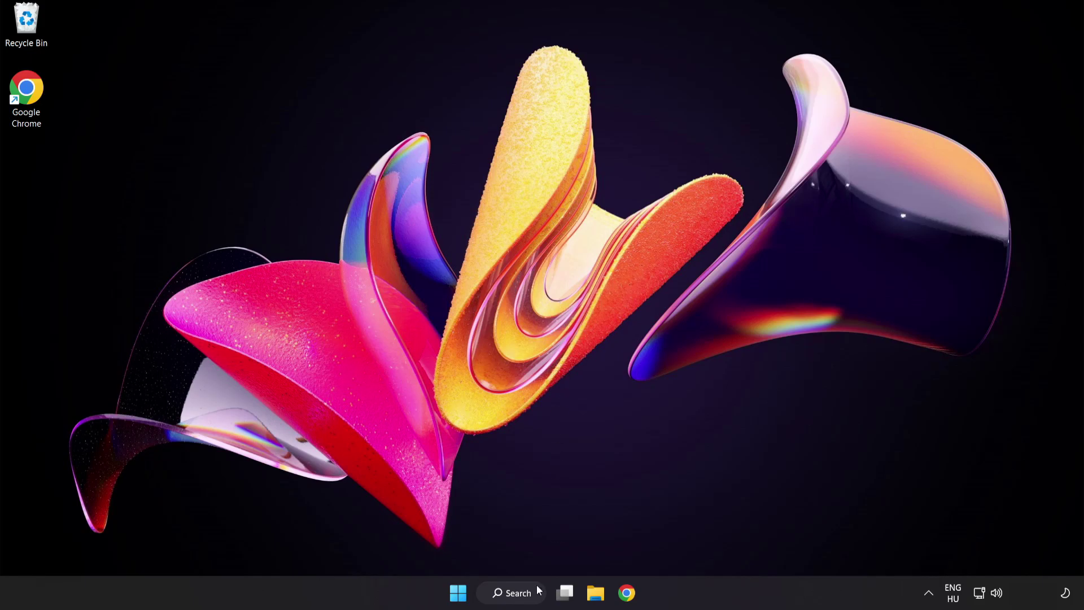
{"action": "left_click", "coordinate": [521, 596]}
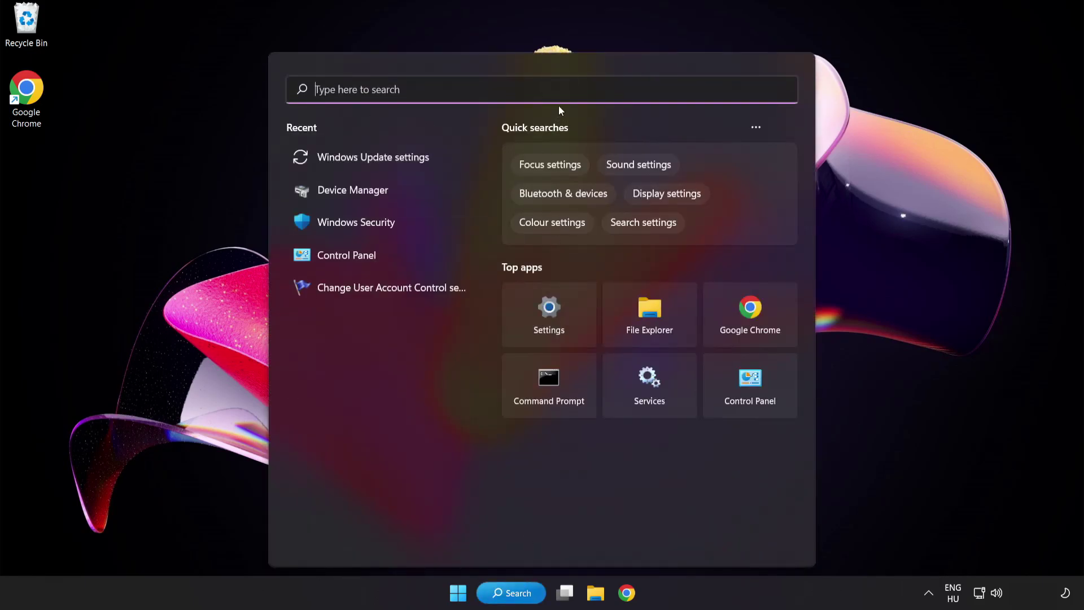
{"action": "type", "text": "securi"}
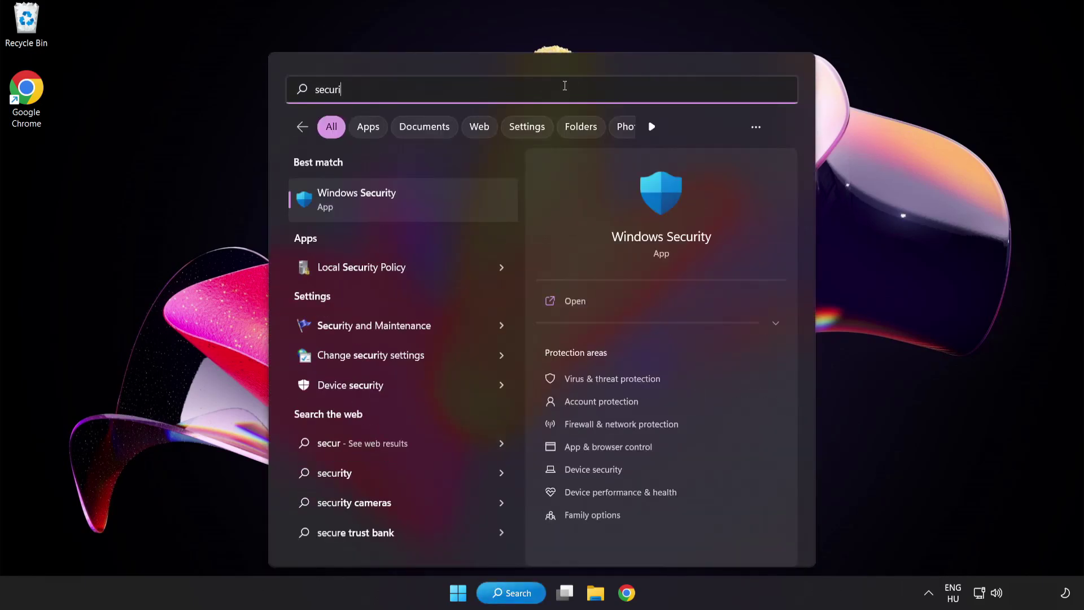
{"action": "type", "text": "ty"}
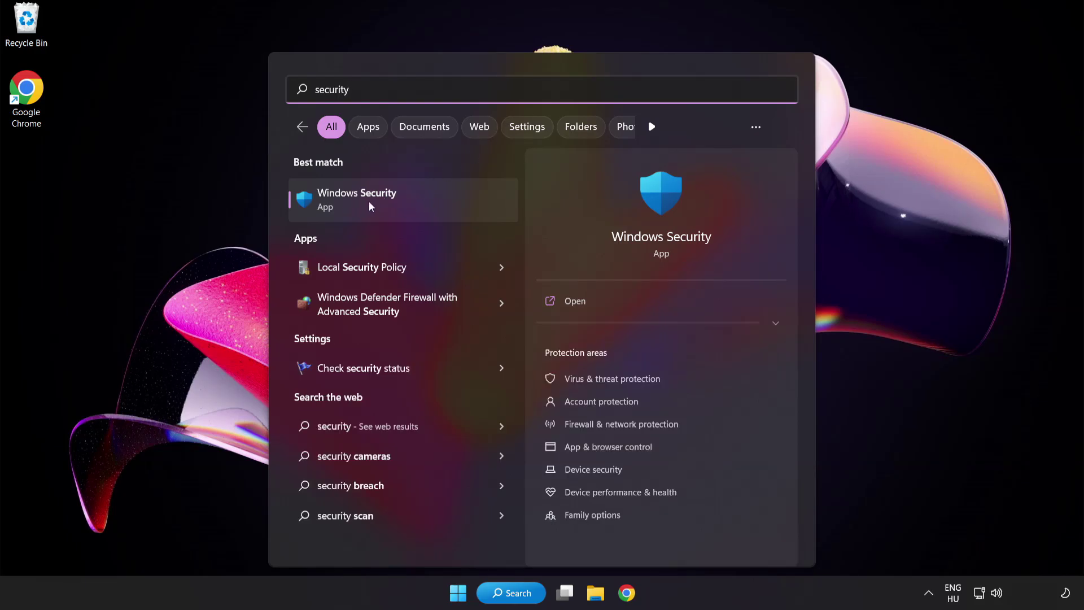
{"action": "left_click", "coordinate": [410, 199]}
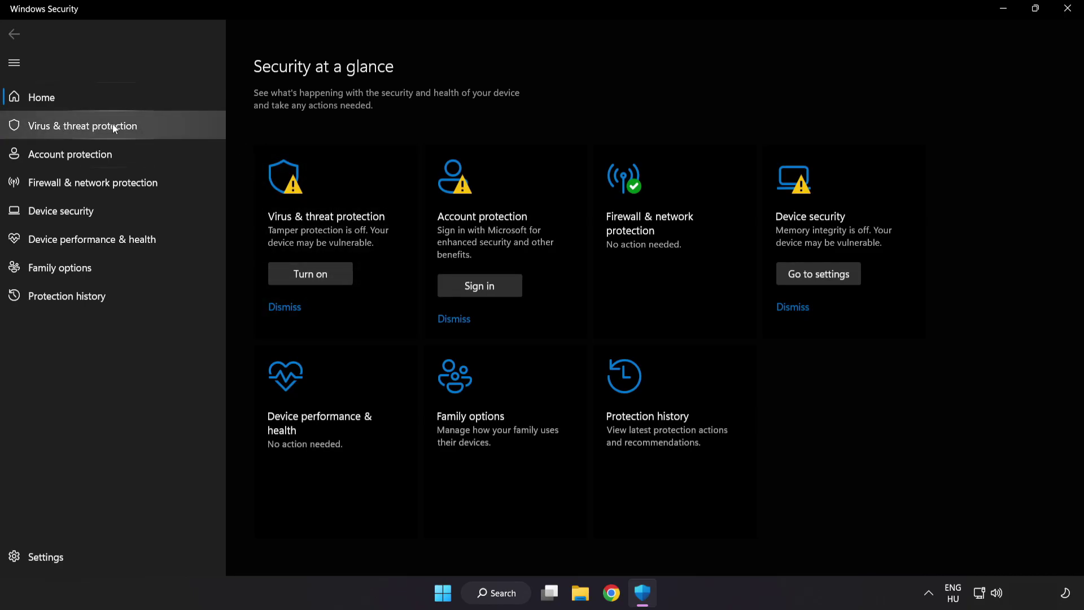
Step: Go through Virus & threat protection settings to the antivirus Exclusions page
{"action": "left_click", "coordinate": [166, 129]}
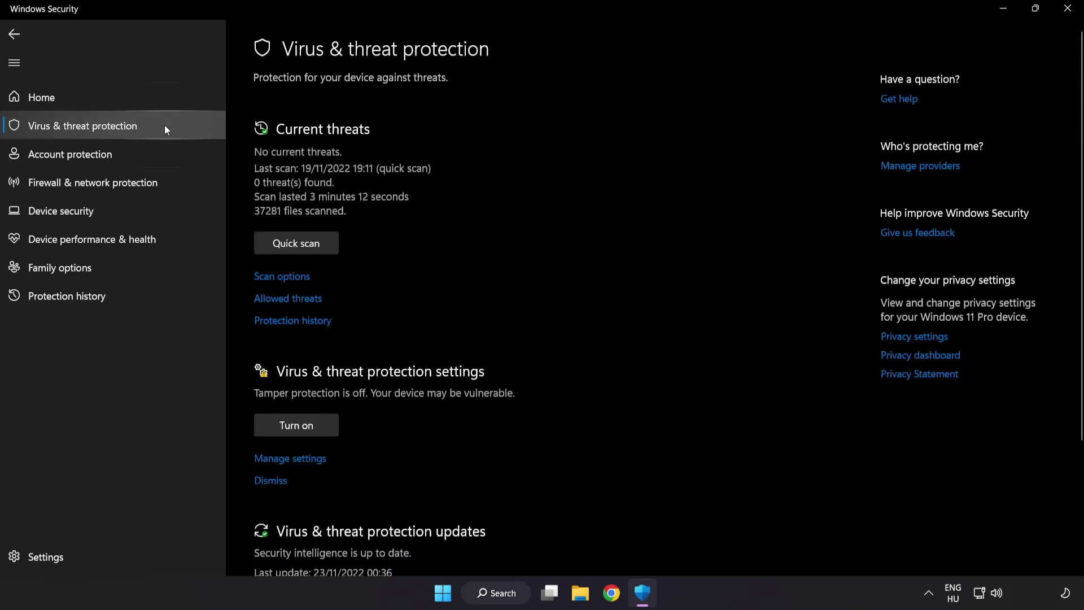
{"action": "scroll", "coordinate": [686, 166], "scroll_direction": "down", "scroll_amount": 2}
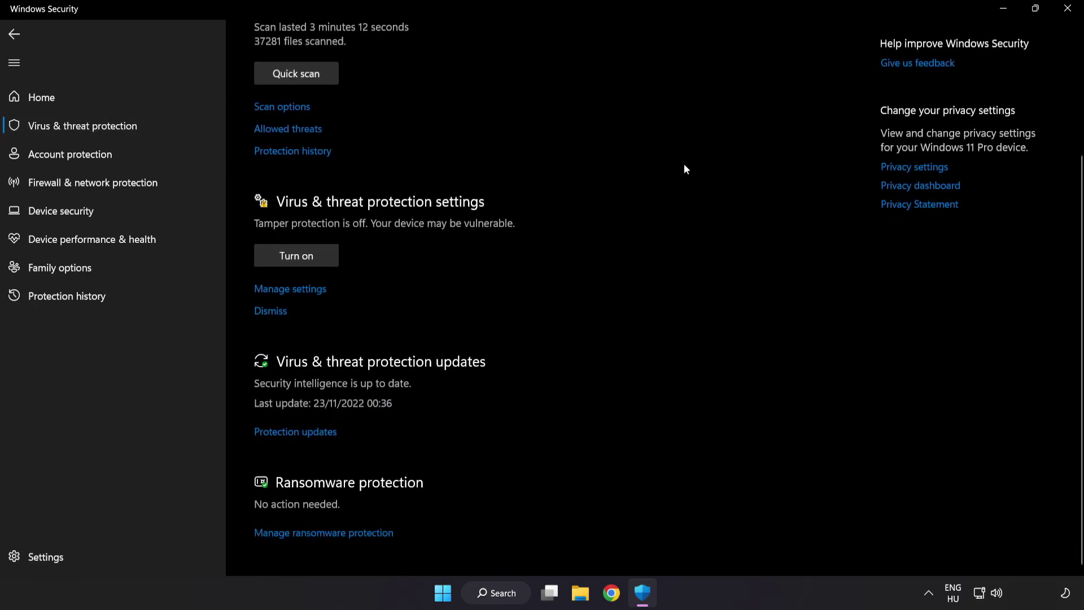
{"action": "left_click", "coordinate": [296, 289]}
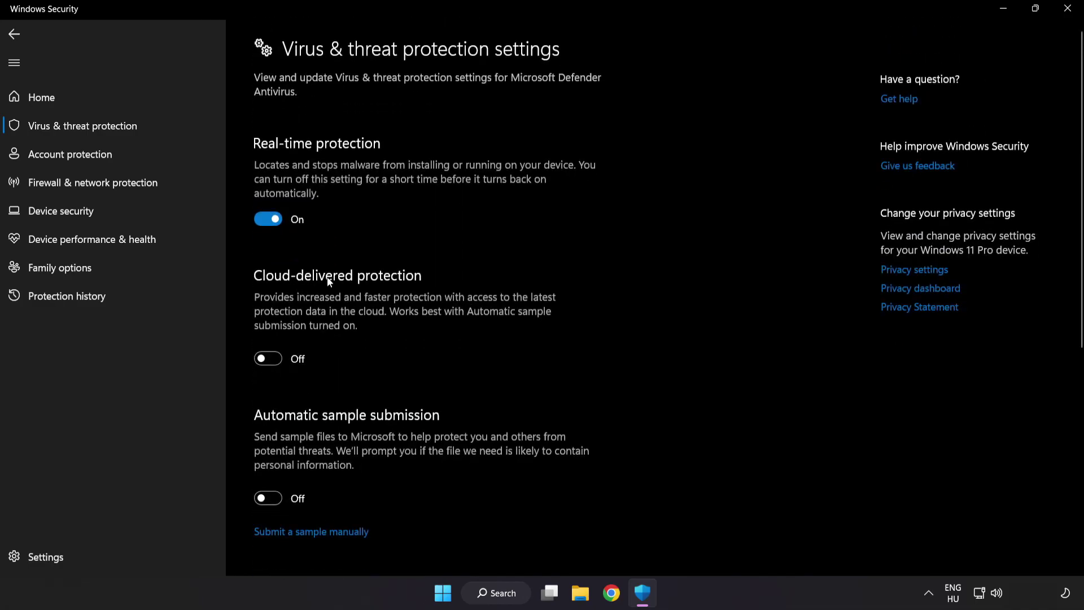
{"action": "scroll", "coordinate": [617, 292], "scroll_direction": "down", "scroll_amount": 2}
{"action": "scroll", "coordinate": [630, 297], "scroll_direction": "down", "scroll_amount": 3}
{"action": "scroll", "coordinate": [630, 299], "scroll_direction": "down", "scroll_amount": 1}
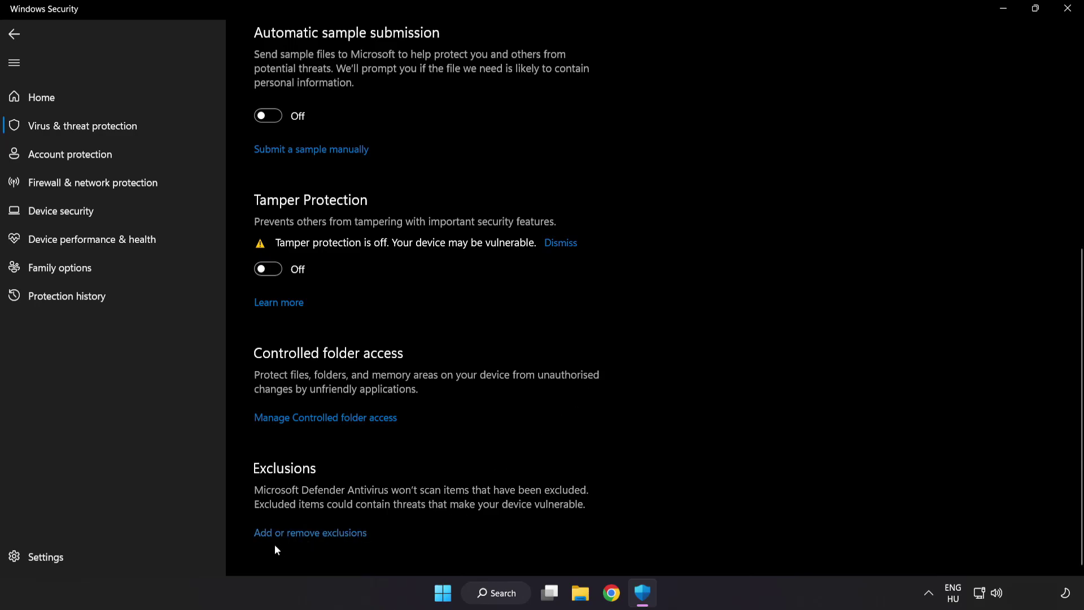
{"action": "left_click", "coordinate": [318, 534]}
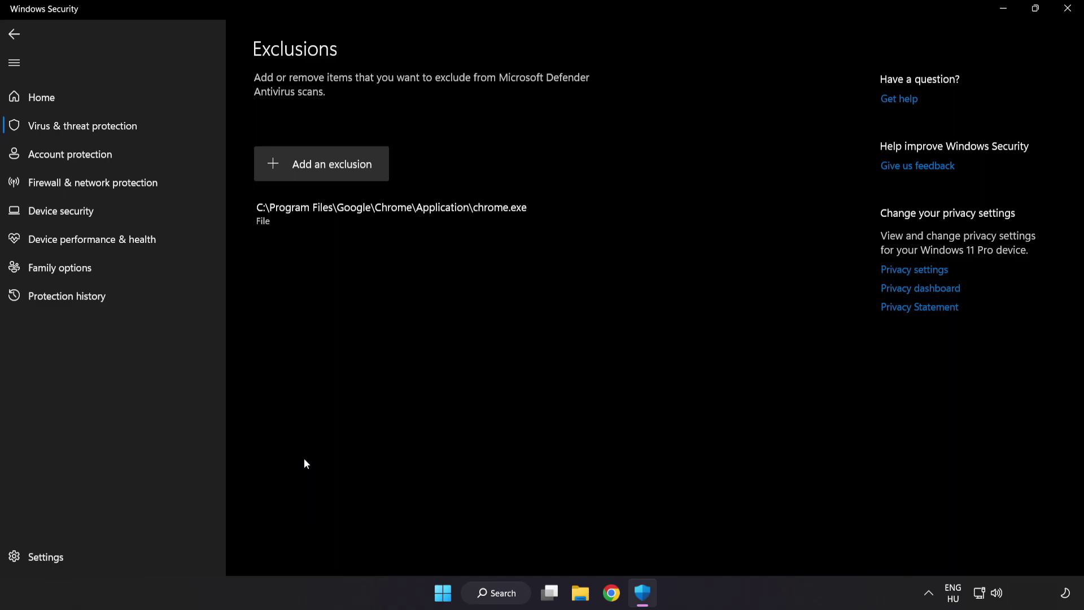
Step: Start a File exclusion and browse to C:\Program Files (x86)
{"action": "left_click", "coordinate": [323, 173]}
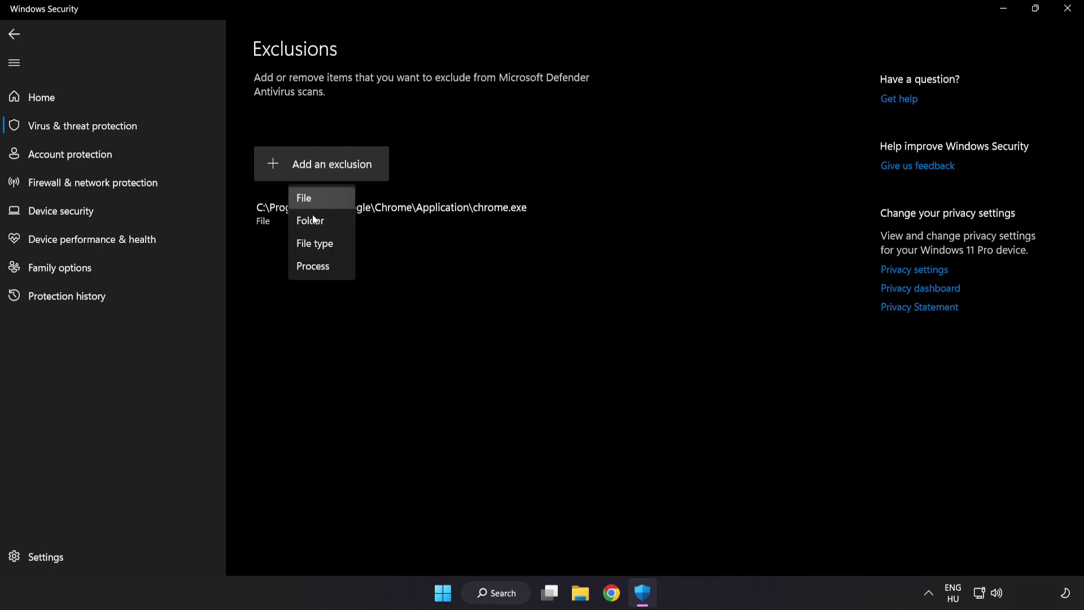
{"action": "left_click", "coordinate": [314, 199]}
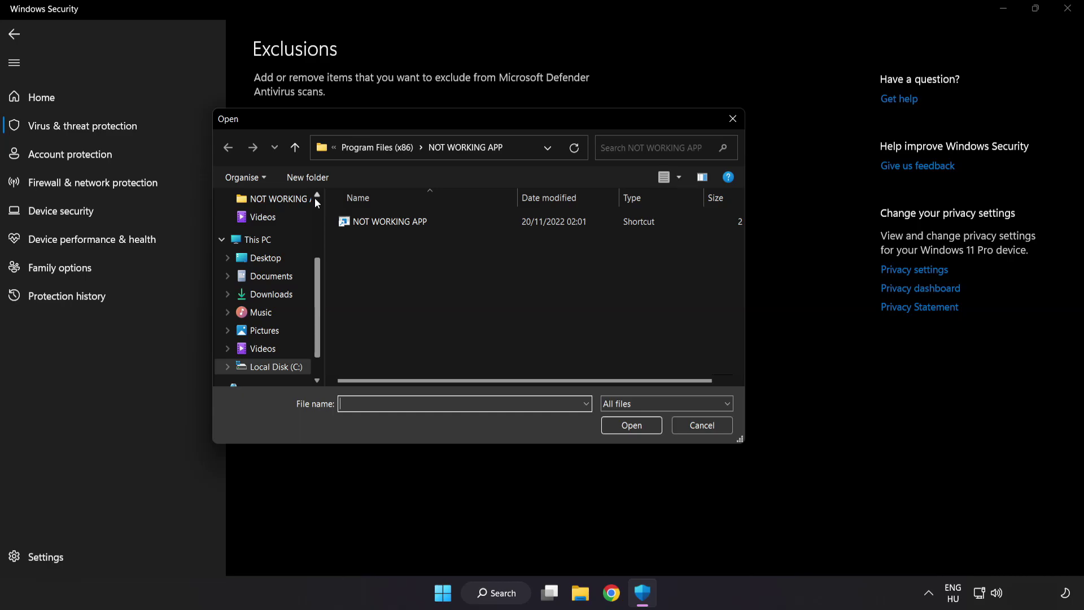
{"action": "left_click", "coordinate": [347, 153]}
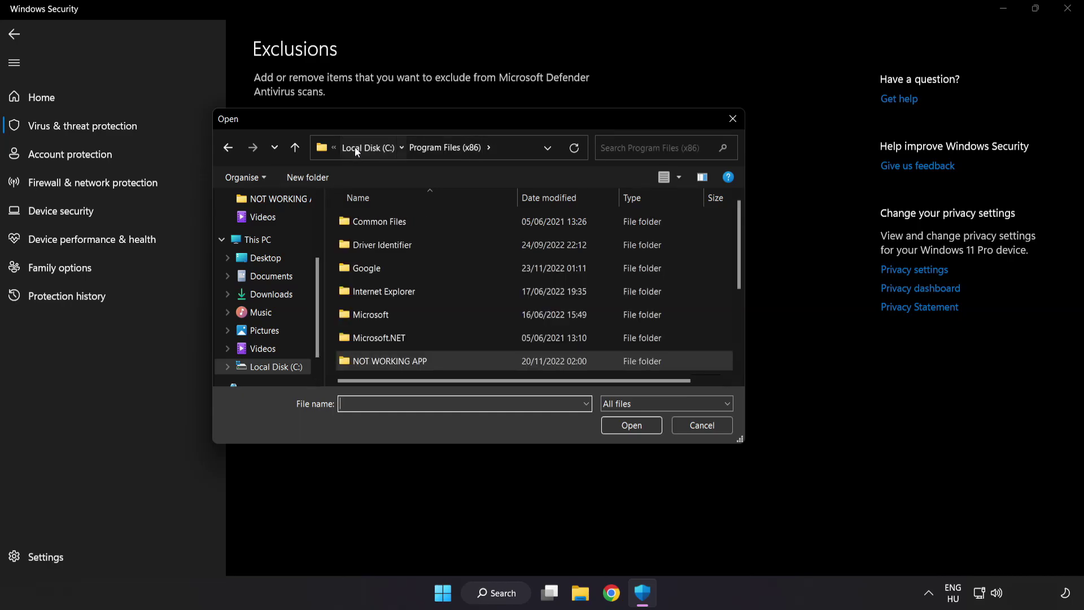
{"action": "left_click", "coordinate": [355, 147]}
{"action": "left_click", "coordinate": [357, 147]}
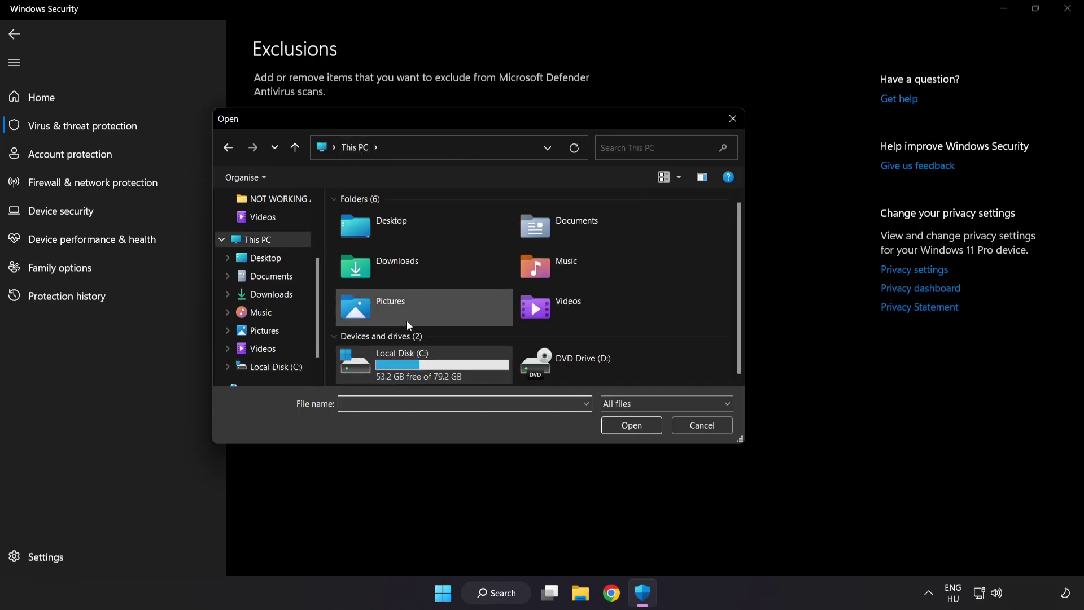
{"action": "double_click", "coordinate": [403, 368]}
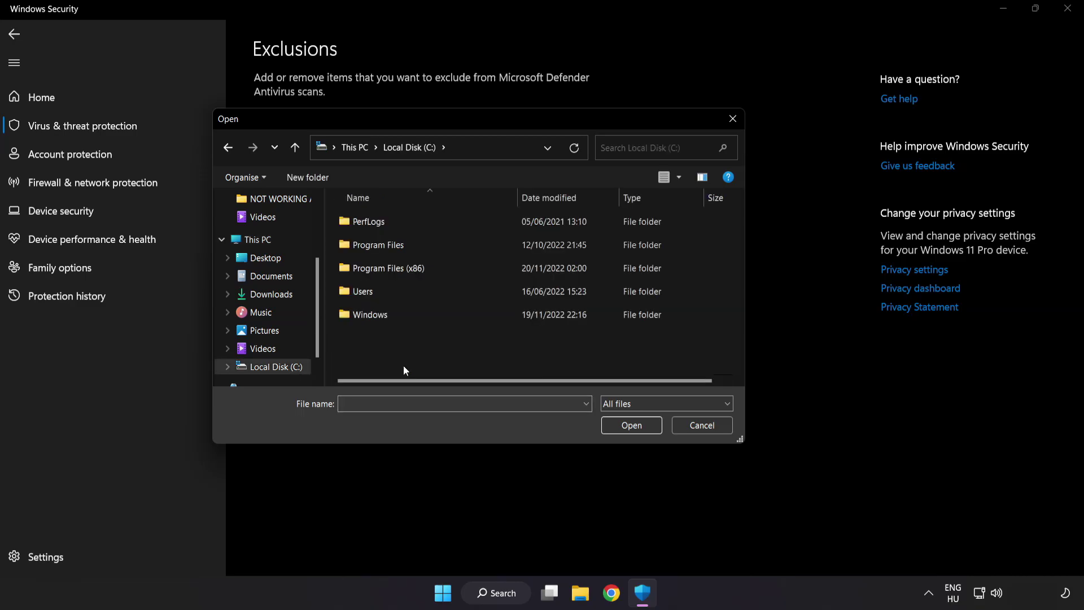
{"action": "double_click", "coordinate": [416, 264]}
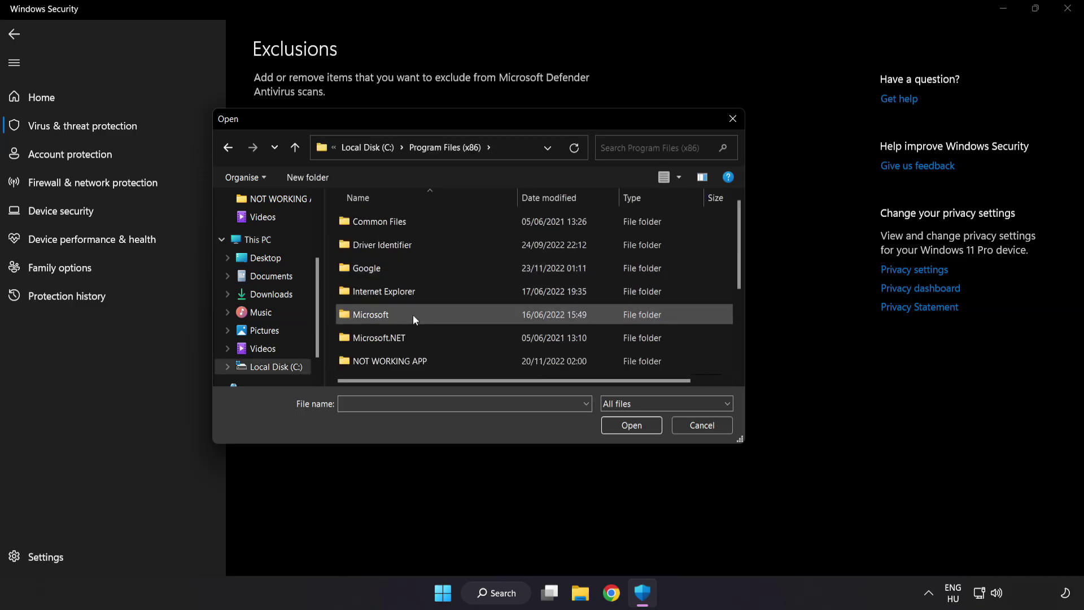
{"action": "scroll", "coordinate": [399, 372], "scroll_direction": "down", "scroll_amount": 1}
Step: Select the NOT WORKING APP shortcut in its folder as the excluded file
{"action": "left_click", "coordinate": [386, 294]}
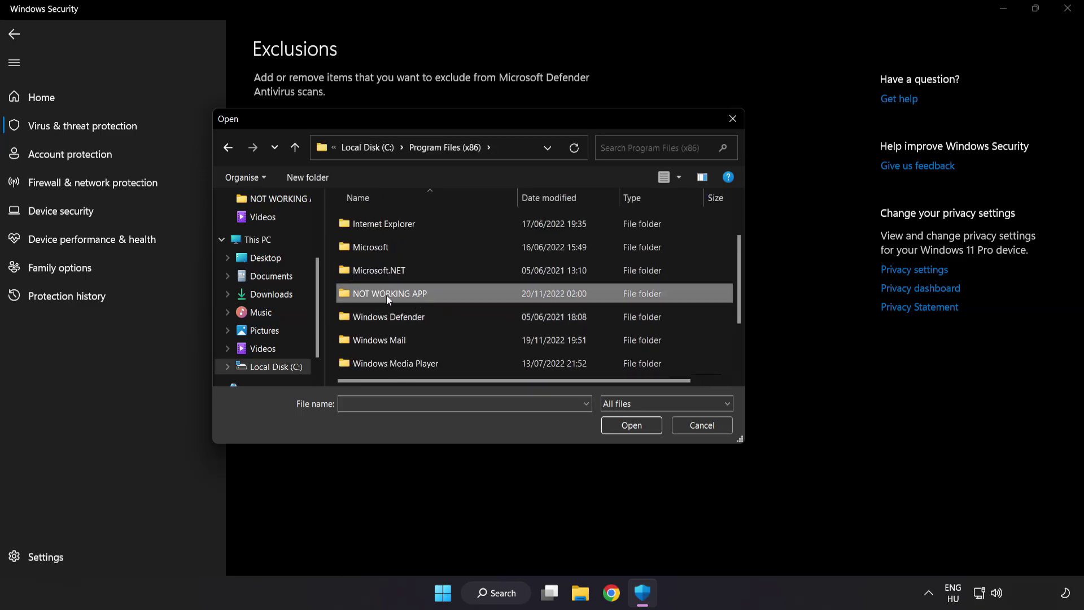
{"action": "double_click", "coordinate": [431, 294]}
{"action": "left_click", "coordinate": [421, 223]}
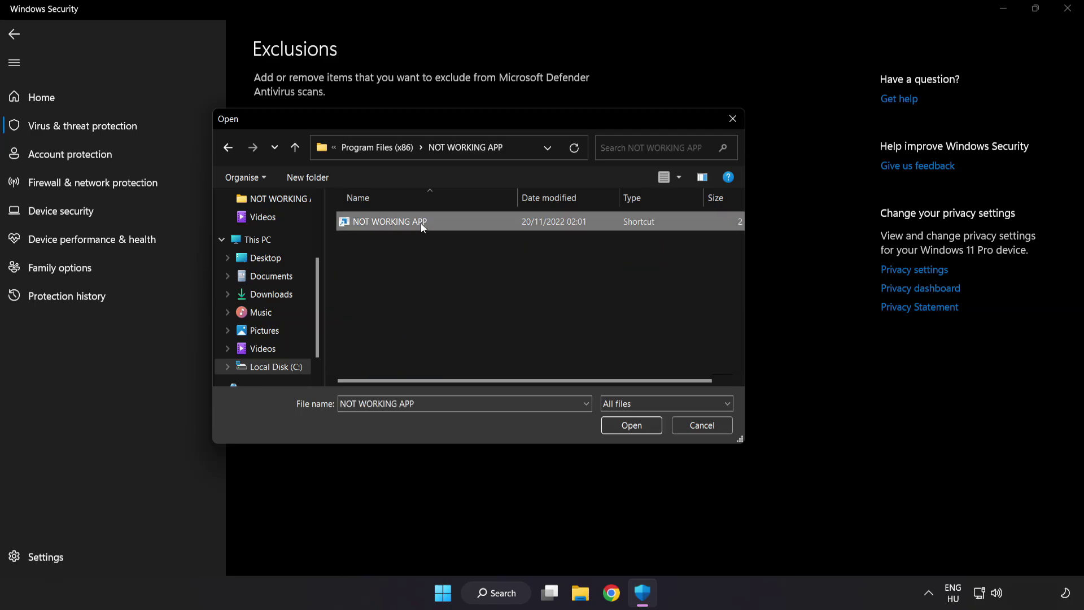
{"action": "left_click", "coordinate": [631, 425]}
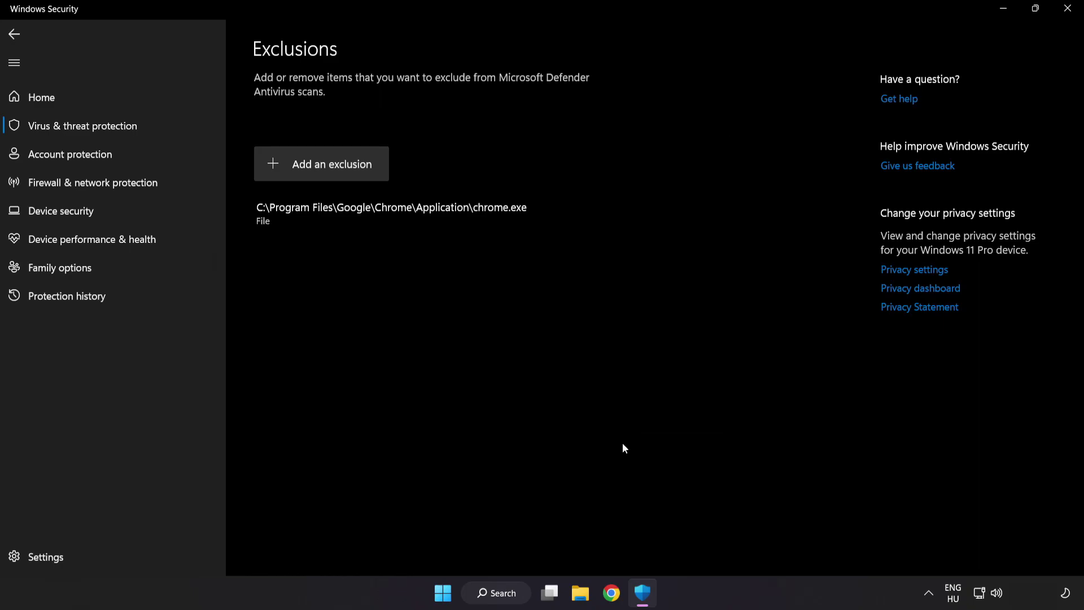
Step: Close Windows Security and bring up the Start menu power options to restart
{"action": "left_click", "coordinate": [1065, 17]}
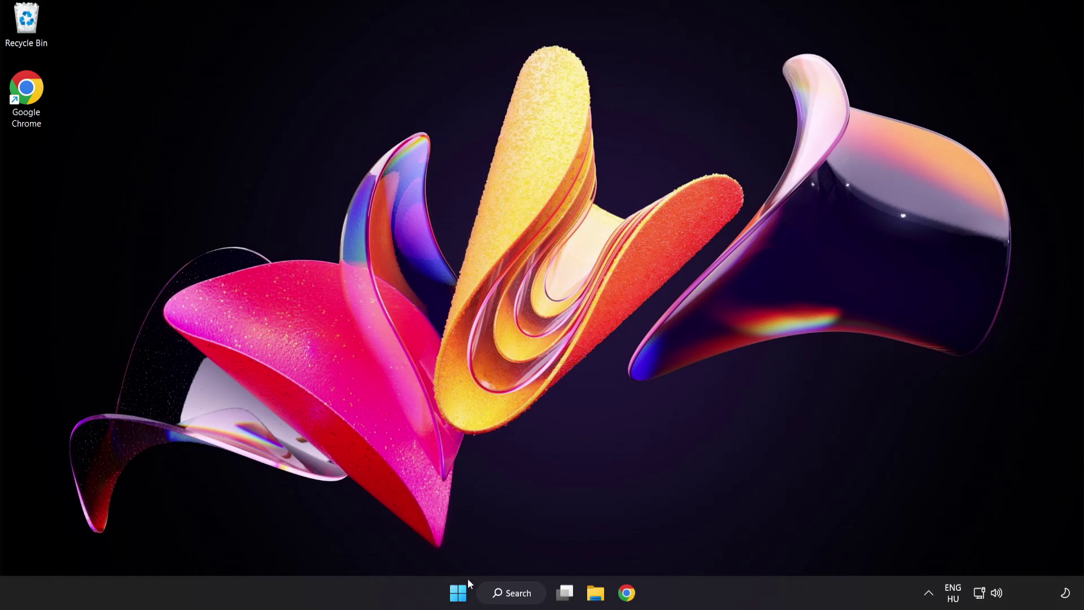
{"action": "left_click", "coordinate": [461, 588]}
{"action": "left_click", "coordinate": [719, 544]}
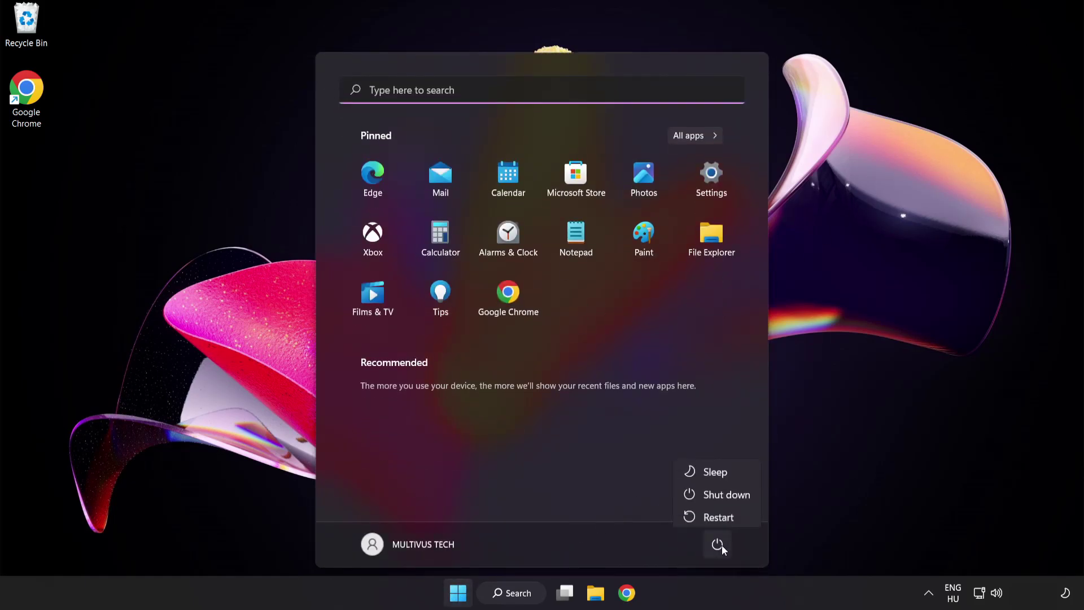